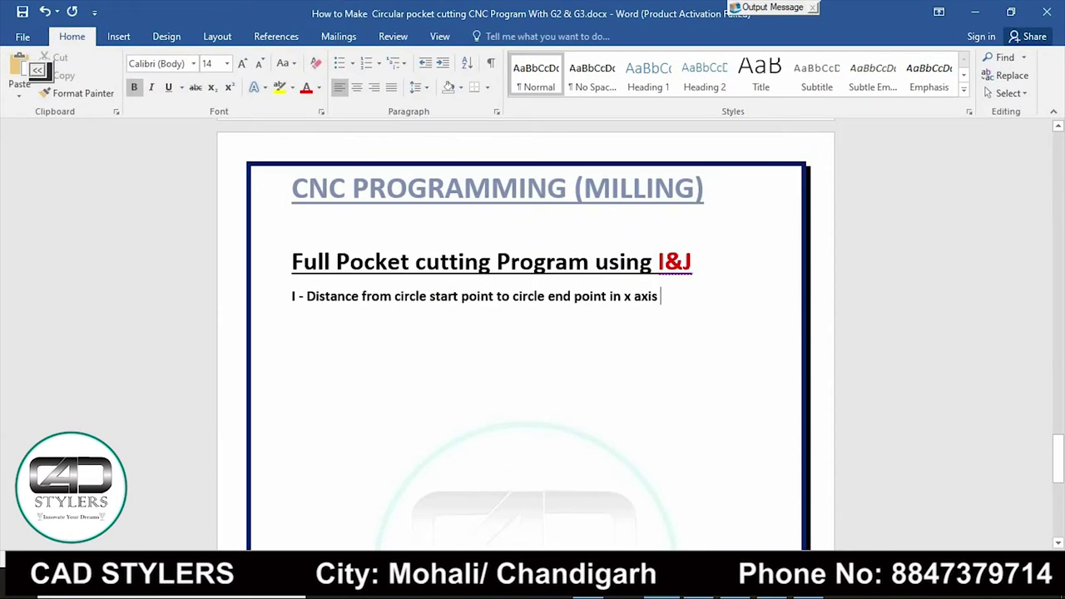
# Step: Select the description text on the I definition line
pyautogui.moveTo(307, 296)
pyautogui.mouseDown()
pyautogui.moveTo(659, 296)
pyautogui.moveTo(306, 296)
pyautogui.mouseUp()
pyautogui.hotkey('ctrl', 'c')
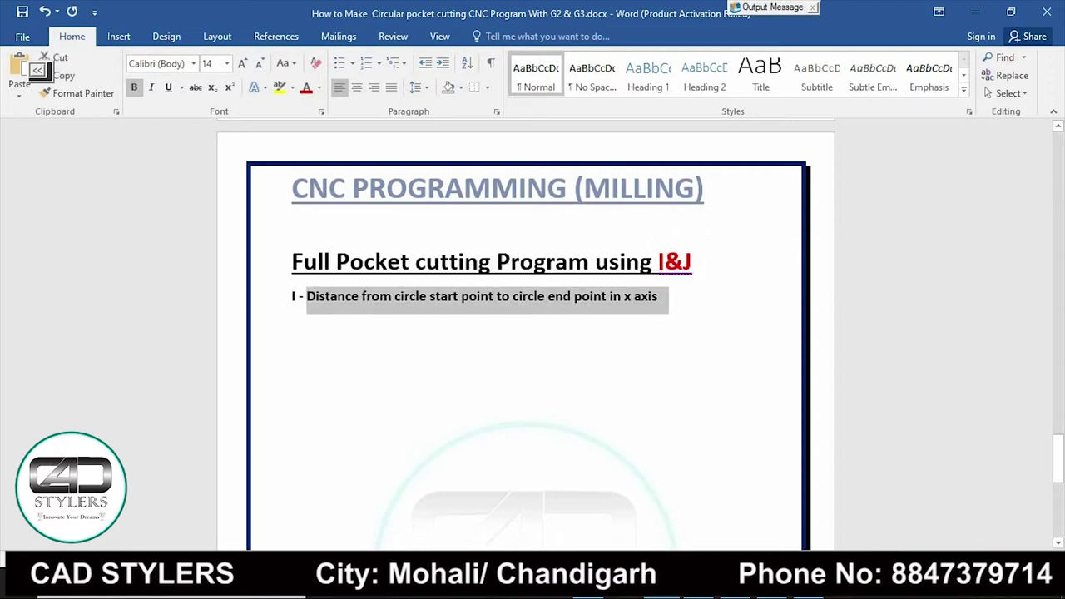
# Step: Add the line 'J- Distance from circle start point to circle end point in y axis' below I
pyautogui.click(662, 296)
pyautogui.press('Return')
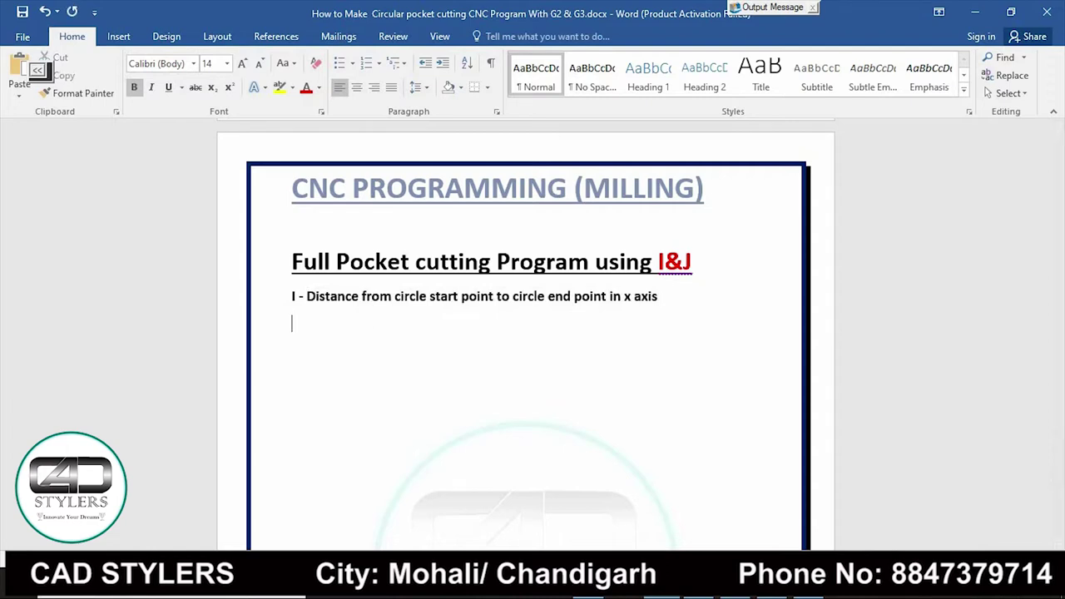
pyautogui.write('J-')
pyautogui.hotkey('ctrl', 'v')
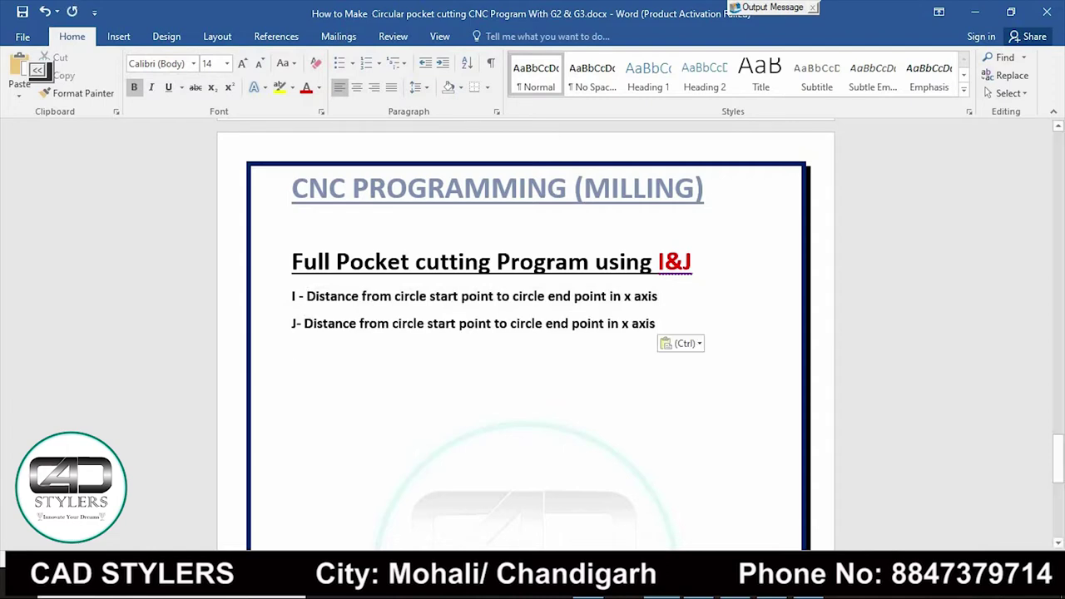
pyautogui.press('BackSpace')
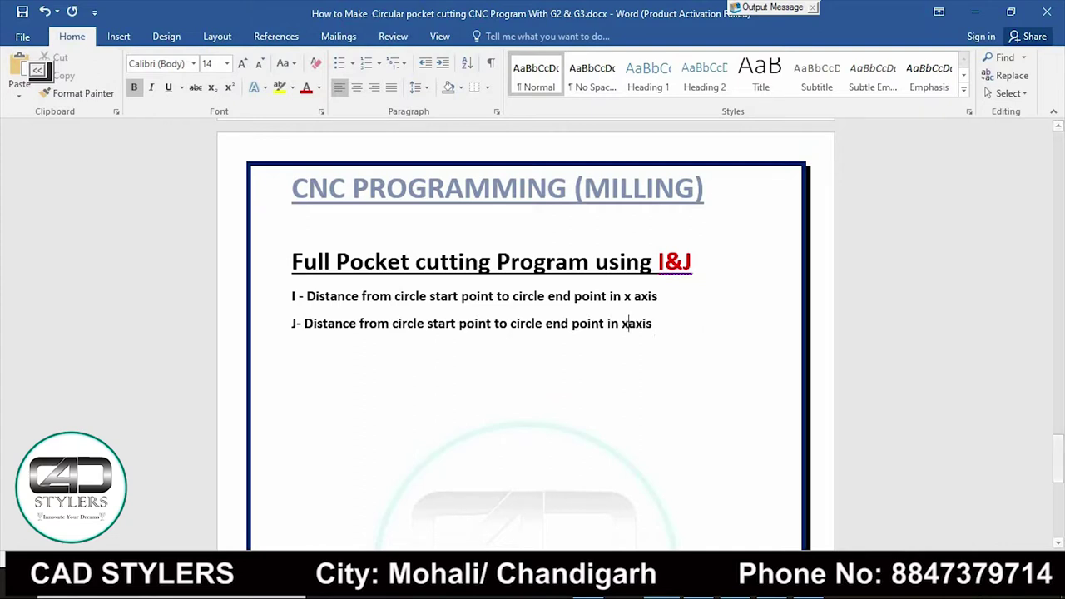
pyautogui.write('Y')
pyautogui.press('BackSpace')
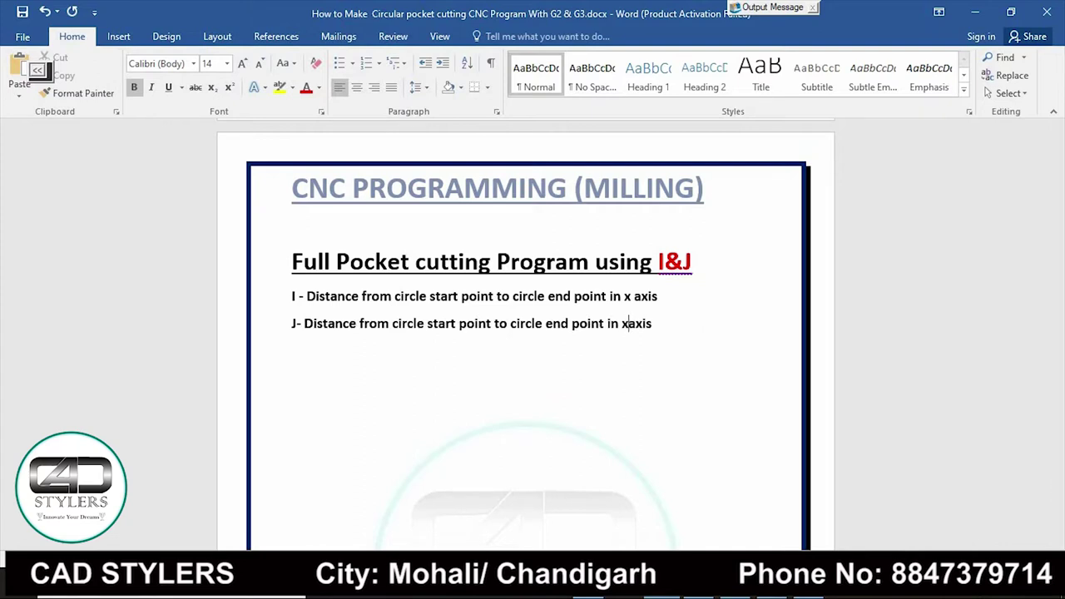
pyautogui.write('y')
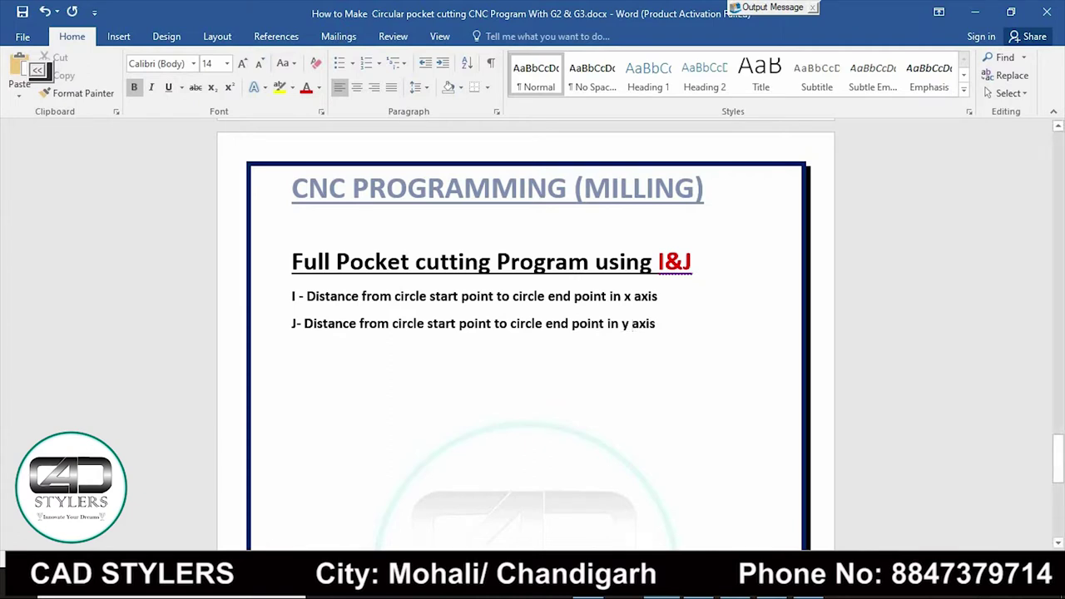
pyautogui.moveTo(307, 296); pyautogui.dragTo(622, 296)
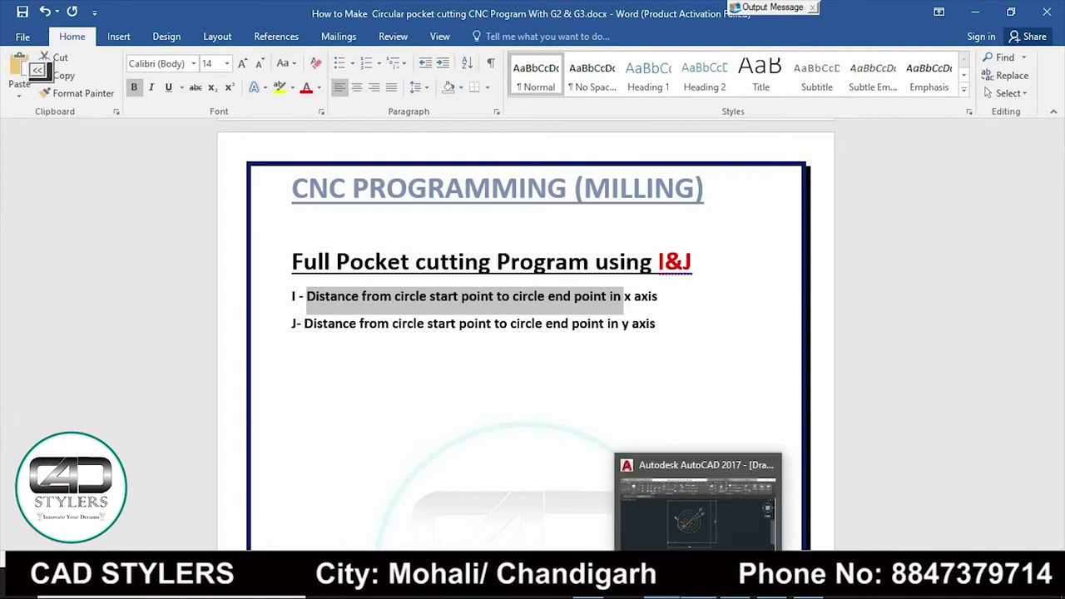
# Step: Bring up the AutoCAD pocket drawing and highlight the J definition text
pyautogui.click(698, 503)
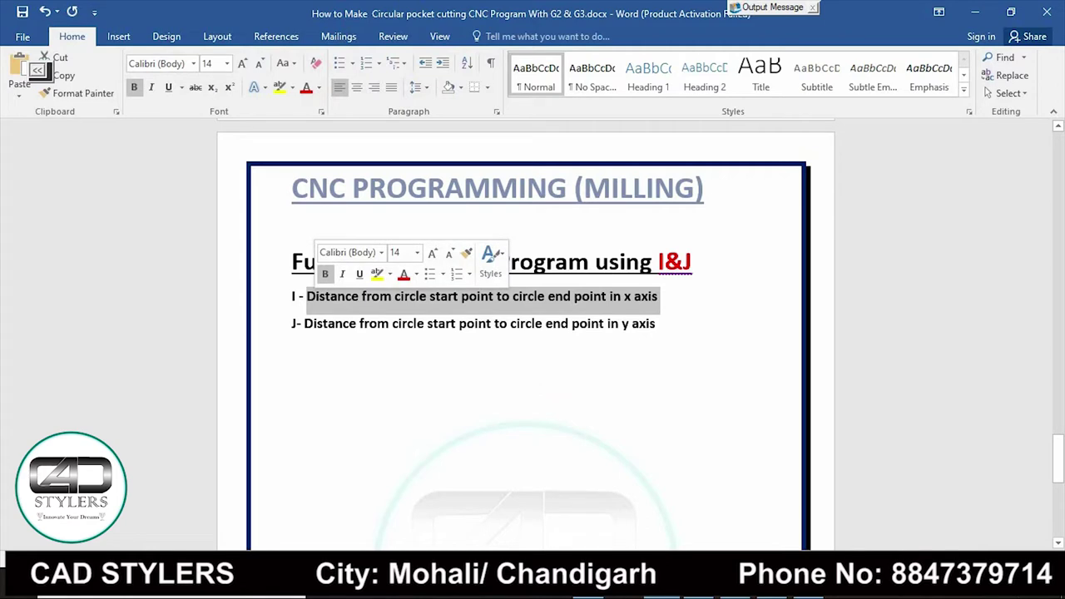
pyautogui.moveTo(304, 323); pyautogui.dragTo(658, 326)
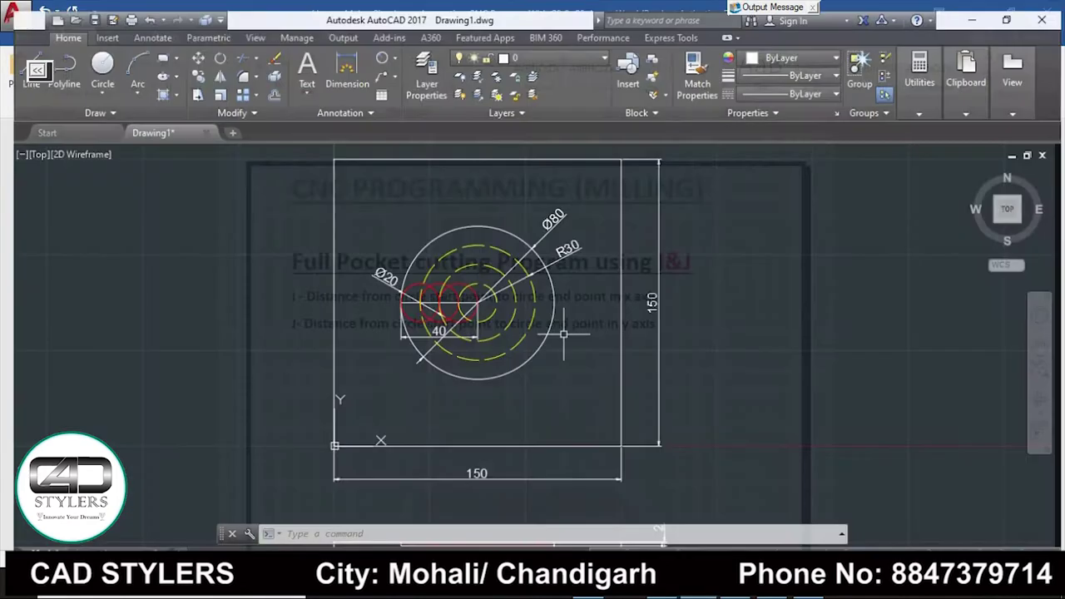
# Step: Finish a radius-10 circle inside the Ø80 pocket in AutoCAD, then return to the J line in Word
pyautogui.click(471, 355)
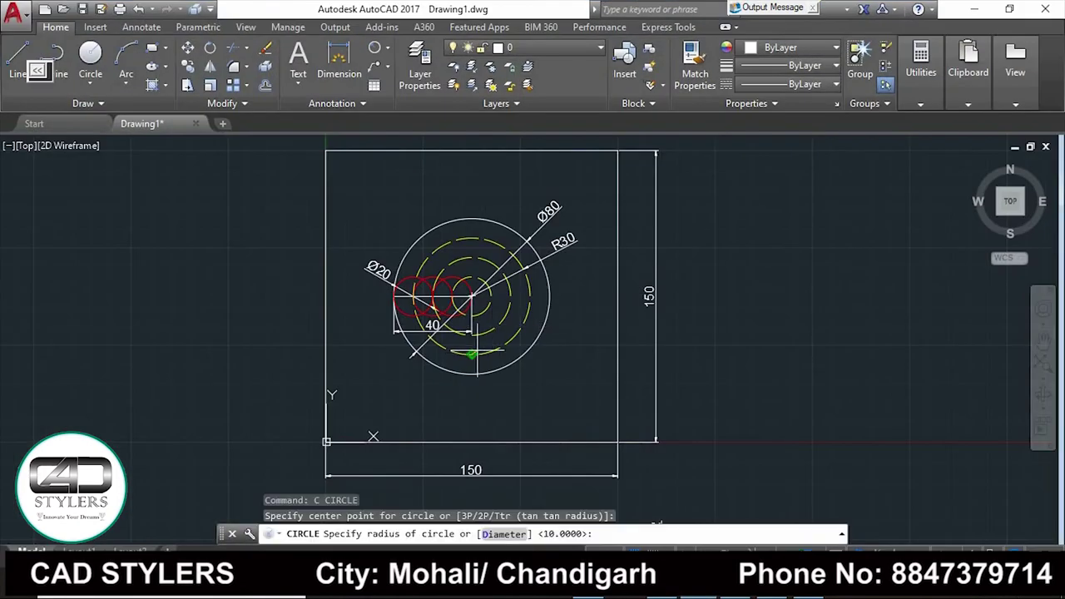
pyautogui.write('10')
pyautogui.press('Return')
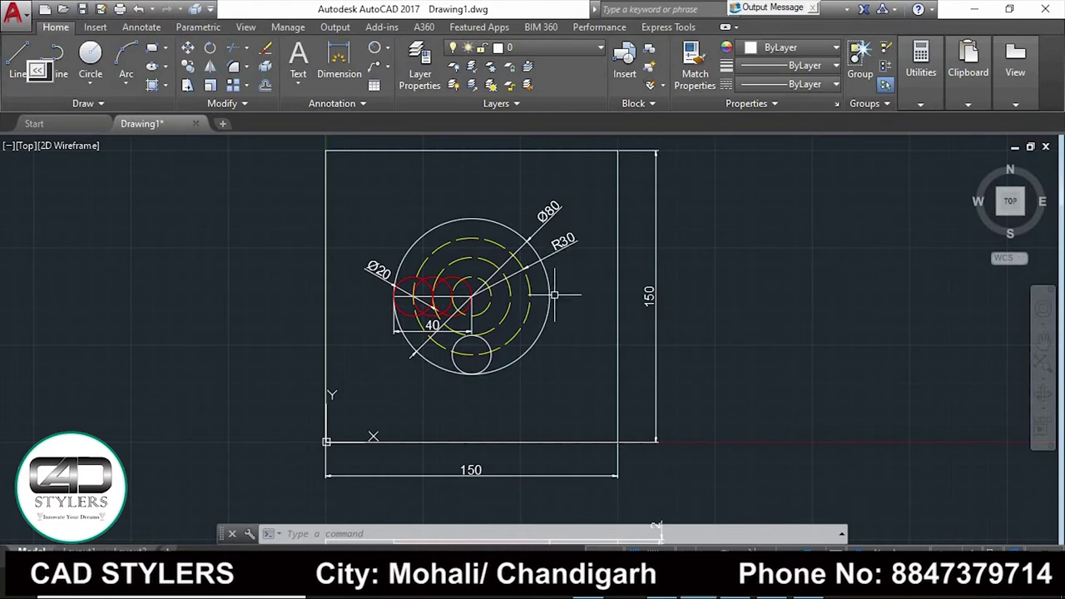
pyautogui.scroll(4, 554, 283)
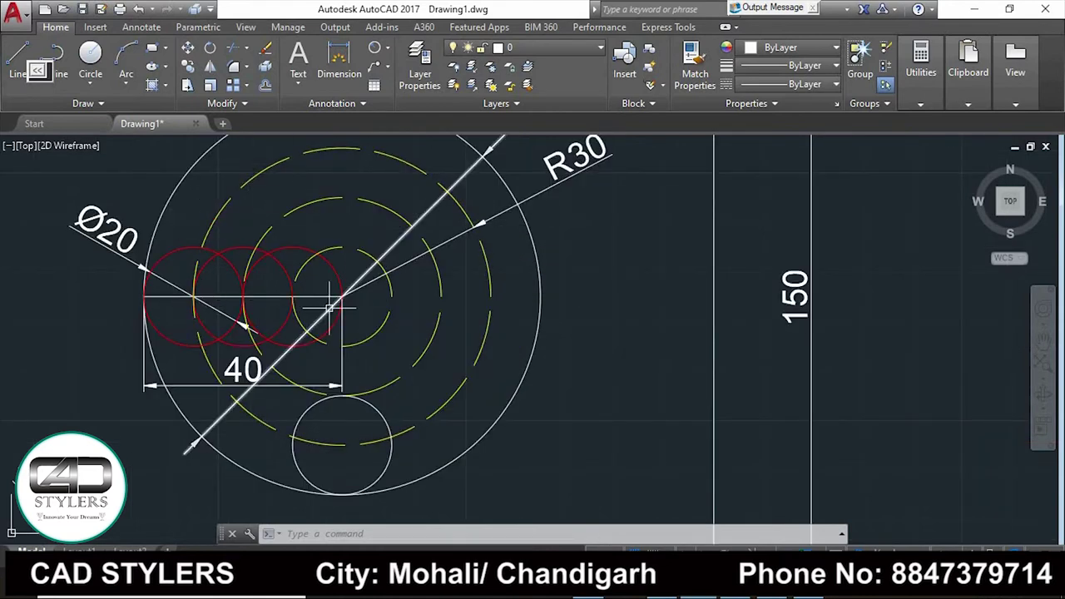
pyautogui.scroll(-4, 606, 292)
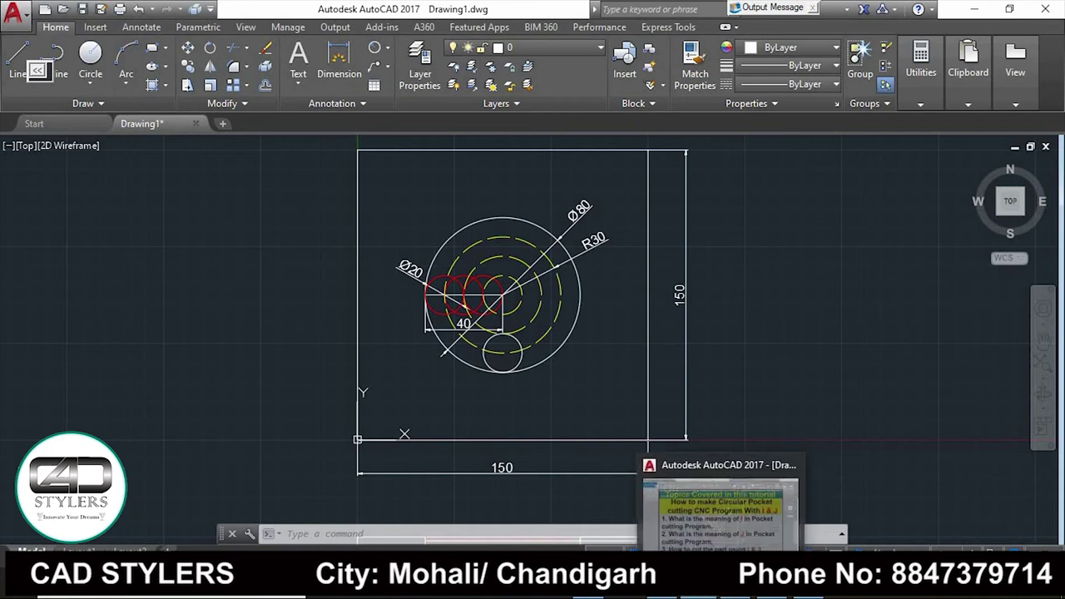
pyautogui.click(724, 587)
pyautogui.click(659, 324)
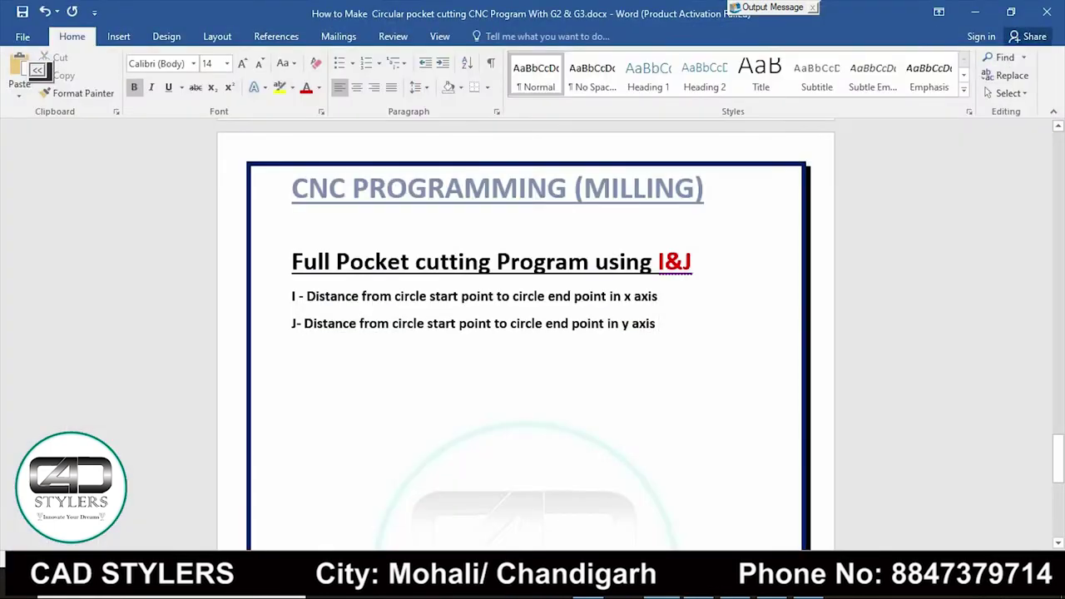
# Step: Type the program lines O0008;, G17G21G90G94G55;, T01M06; and S2000M03 below the definitions
pyautogui.scroll(-1, 524, 332)
pyautogui.press('Return')
pyautogui.press('Return')
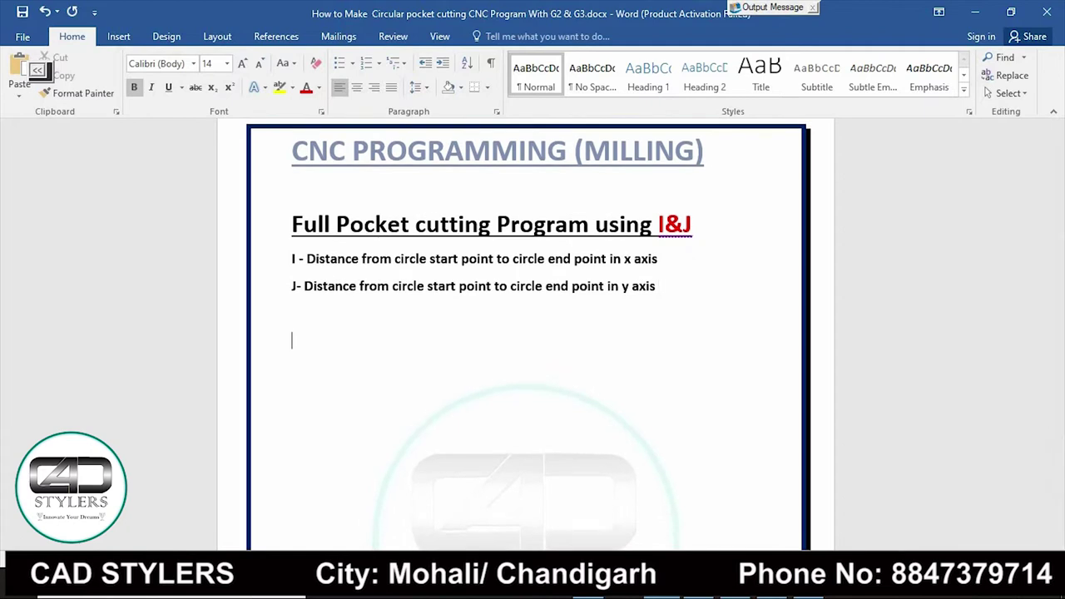
pyautogui.write('O')
pyautogui.write('000')
pyautogui.write('8')
pyautogui.write(';')
pyautogui.press('Return')
pyautogui.write('G17')
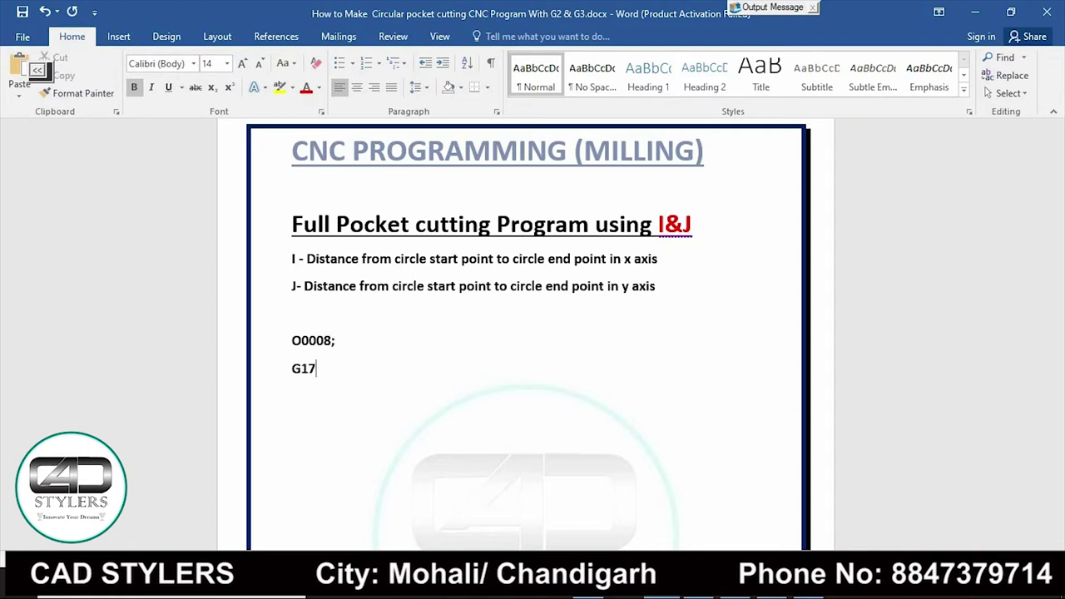
pyautogui.write('g21g90')
pyautogui.press('BackSpace')
pyautogui.press('BackSpace')
pyautogui.press('BackSpace')
pyautogui.press('BackSpace')
pyautogui.write('G21G')
pyautogui.write('90G')
pyautogui.write('55')
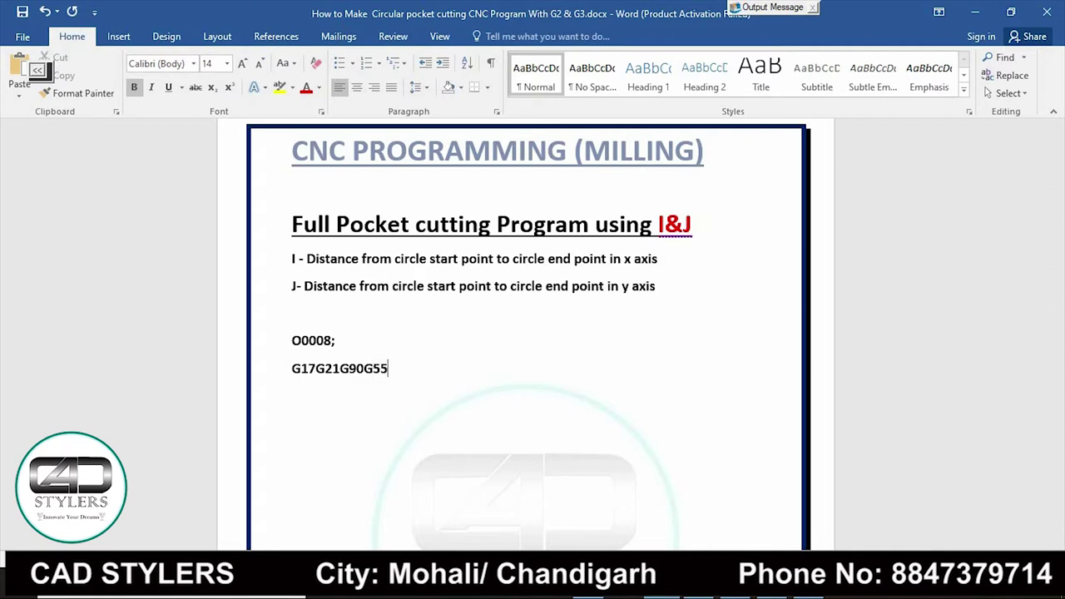
pyautogui.press('BackSpace')
pyautogui.press('BackSpace')
pyautogui.press('BackSpace')
pyautogui.write('G')
pyautogui.write('9')
pyautogui.write('4G')
pyautogui.write('55; ')
pyautogui.write('T01M06;')
pyautogui.press('Return')
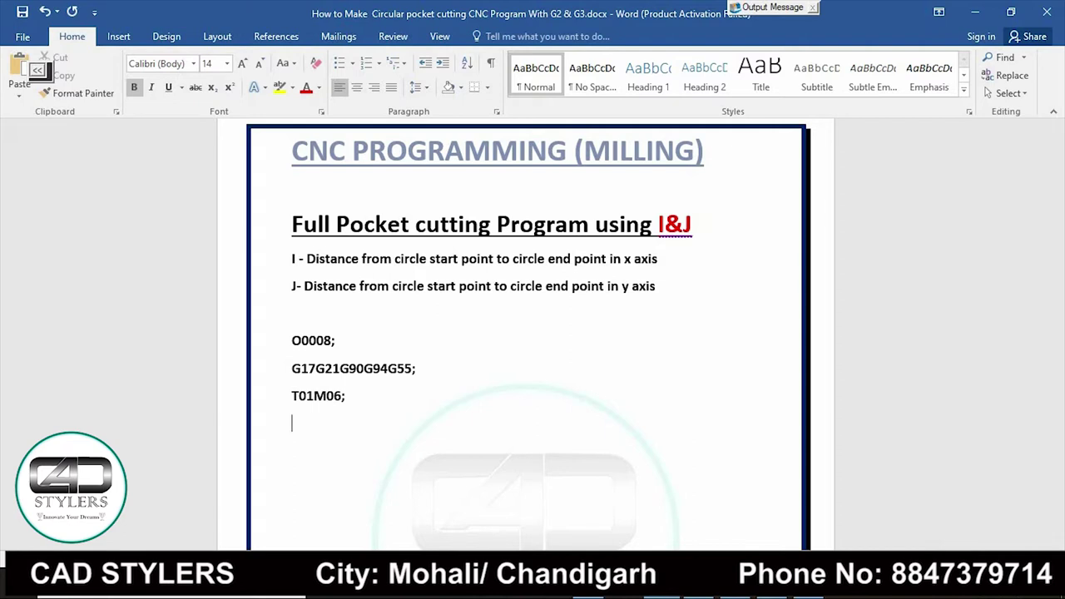
pyautogui.write('S2000')
pyautogui.write('M03;')
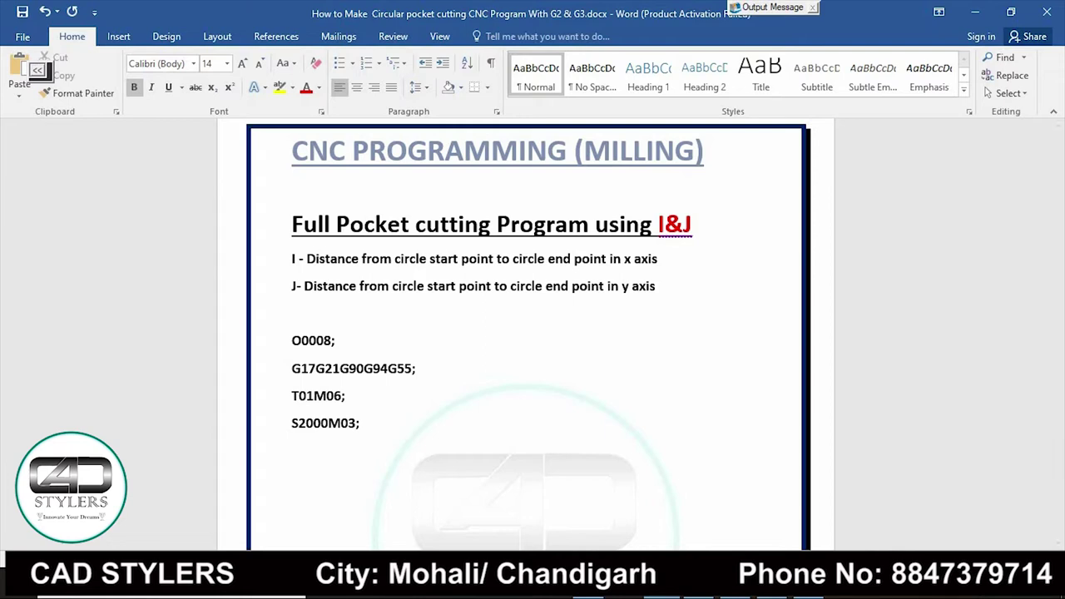
# Step: Start a G0XY rapid-move line below S2000M03; and check the pocket start coordinates in AutoCAD
pyautogui.scroll(-2, 528, 332)
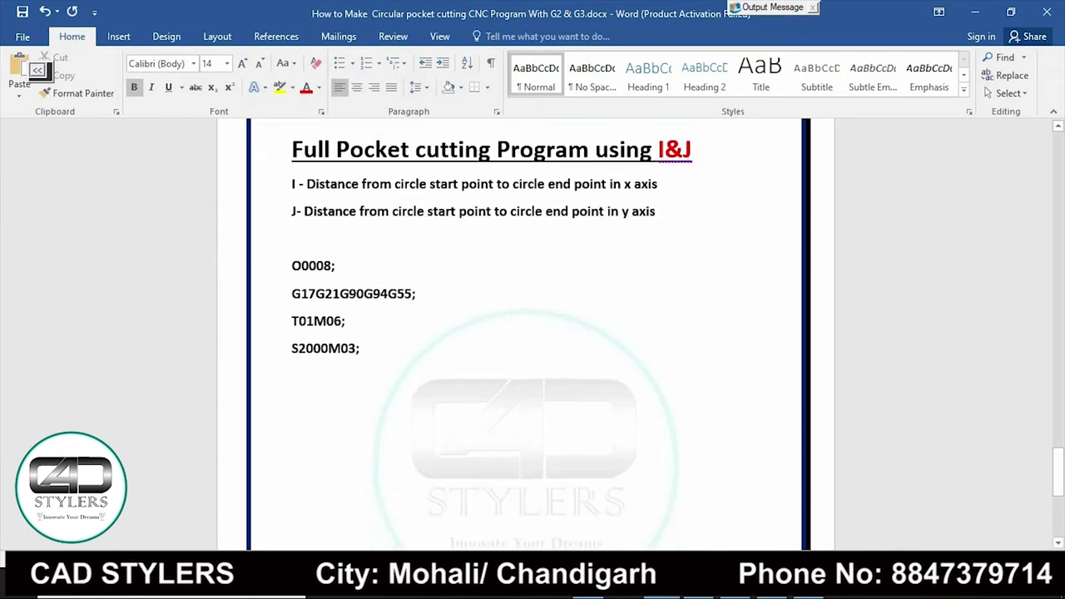
pyautogui.moveTo(292, 347); pyautogui.dragTo(360, 347)
pyautogui.press('Right')
pyautogui.press('Return')
pyautogui.write('G0')
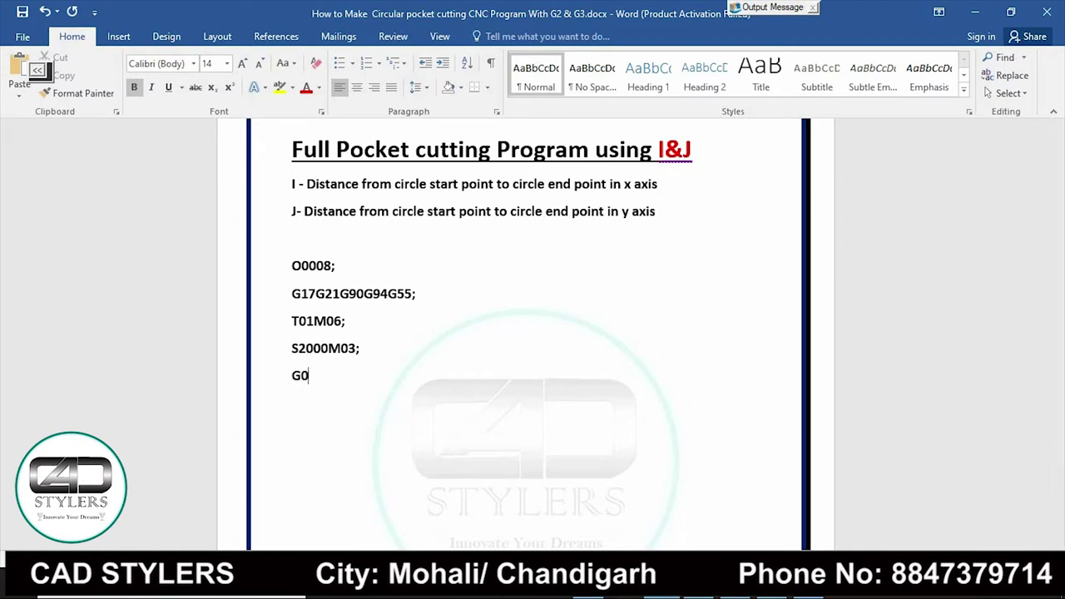
pyautogui.write('X')
pyautogui.write('Y')
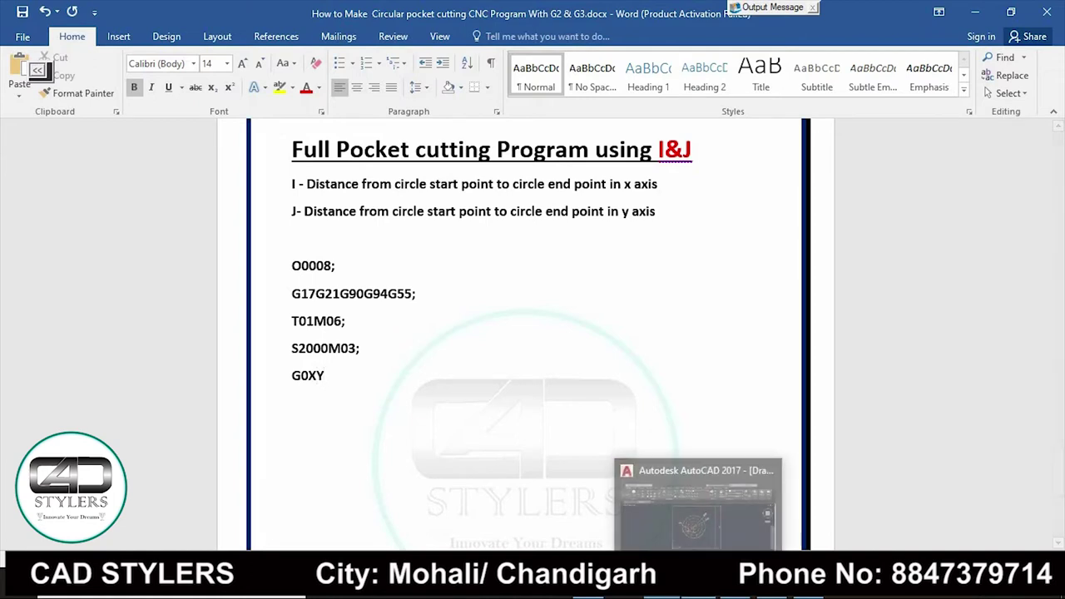
pyautogui.click(698, 491)
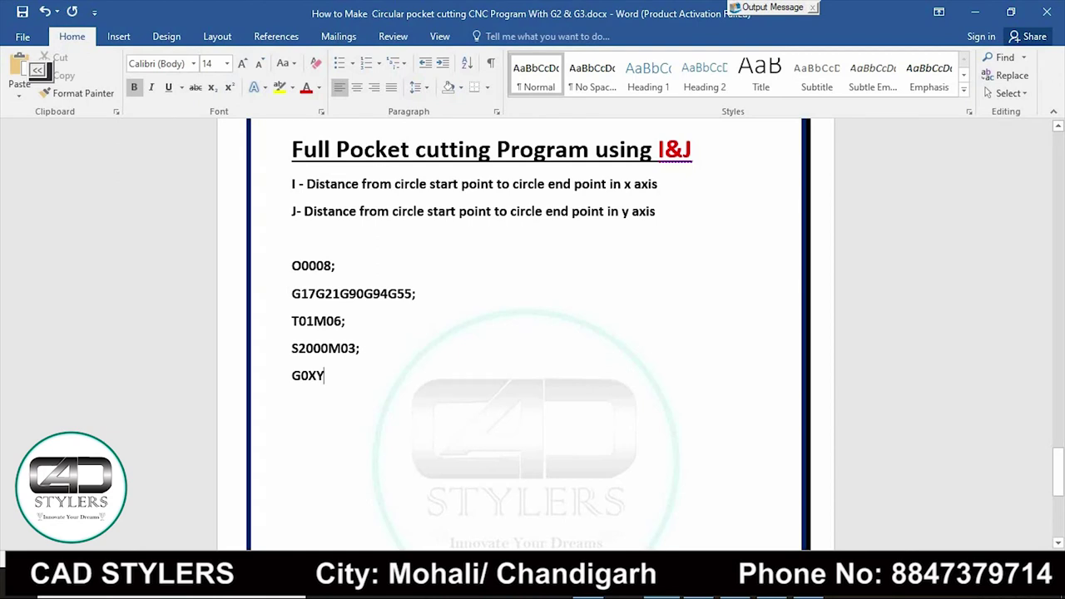
# Step: Complete G0X-30Y0; and add the Z2; and G1Z0F200M08; lines
pyautogui.write('-')
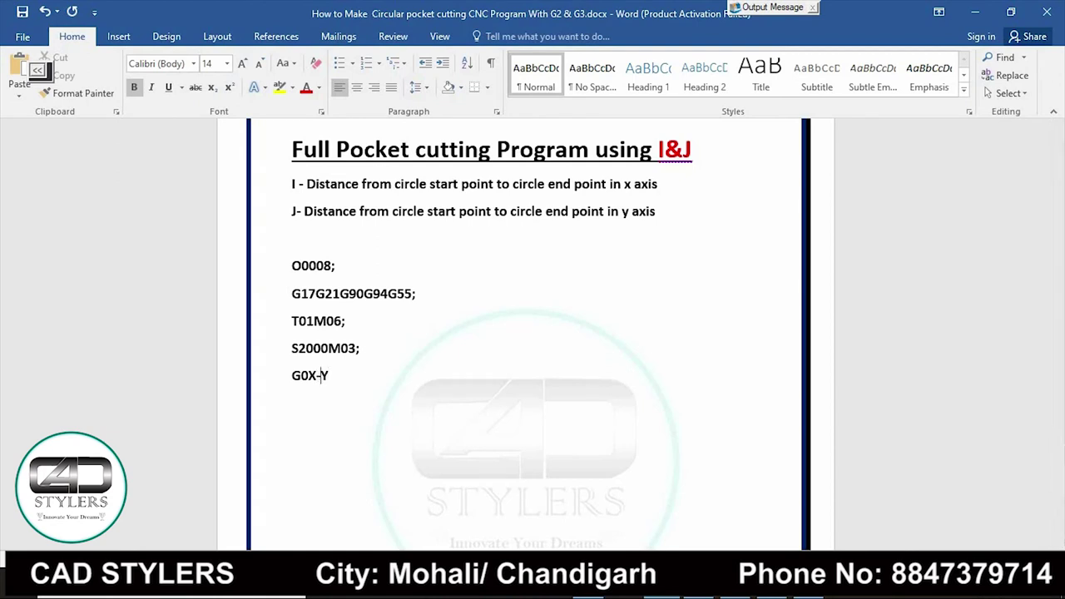
pyautogui.write('30Y')
pyautogui.write('0')
pyautogui.write(';')
pyautogui.press('Return')
pyautogui.write('Z2;')
pyautogui.press('Return')
pyautogui.write('G1Z0F')
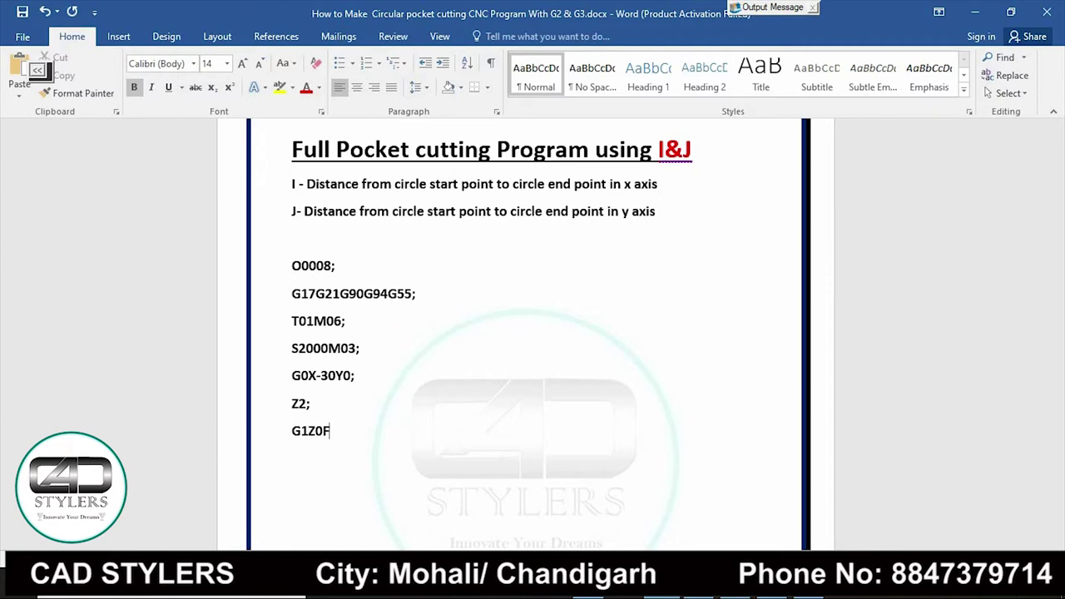
pyautogui.write('2000')
pyautogui.press('BackSpace')
pyautogui.write('M08')
pyautogui.write(';')
pyautogui.press('Return')
pyautogui.scroll(-2, 533, 332)
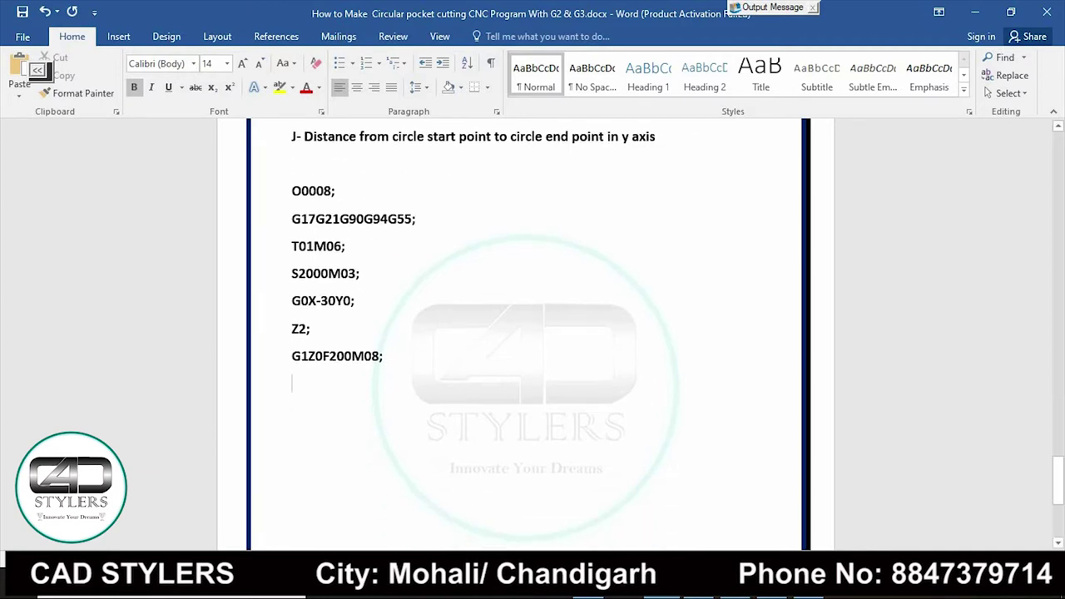
# Step: Highlight the S2000 spindle speed and F200 feed rate while explaining them
pyautogui.moveTo(291, 273); pyautogui.dragTo(330, 273)
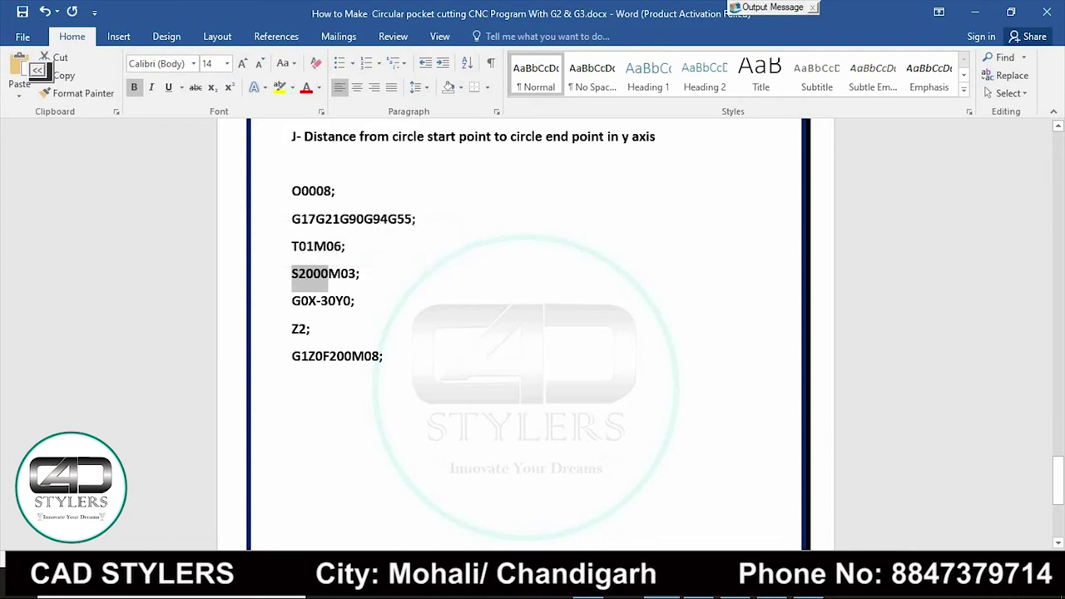
pyautogui.click(384, 356)
pyautogui.press('Return')
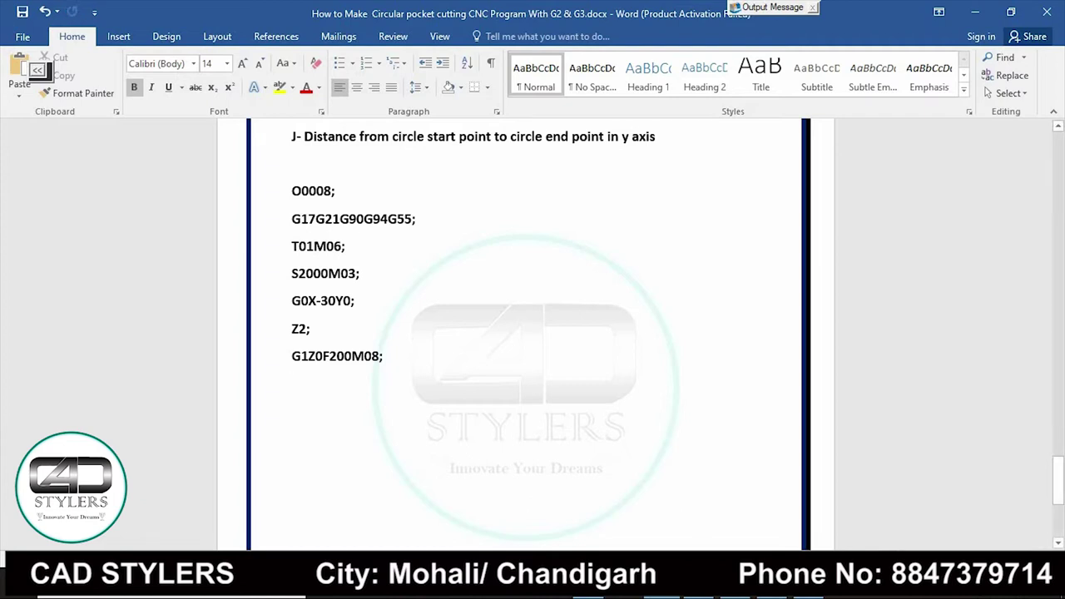
pyautogui.moveTo(291, 273); pyautogui.dragTo(321, 273)
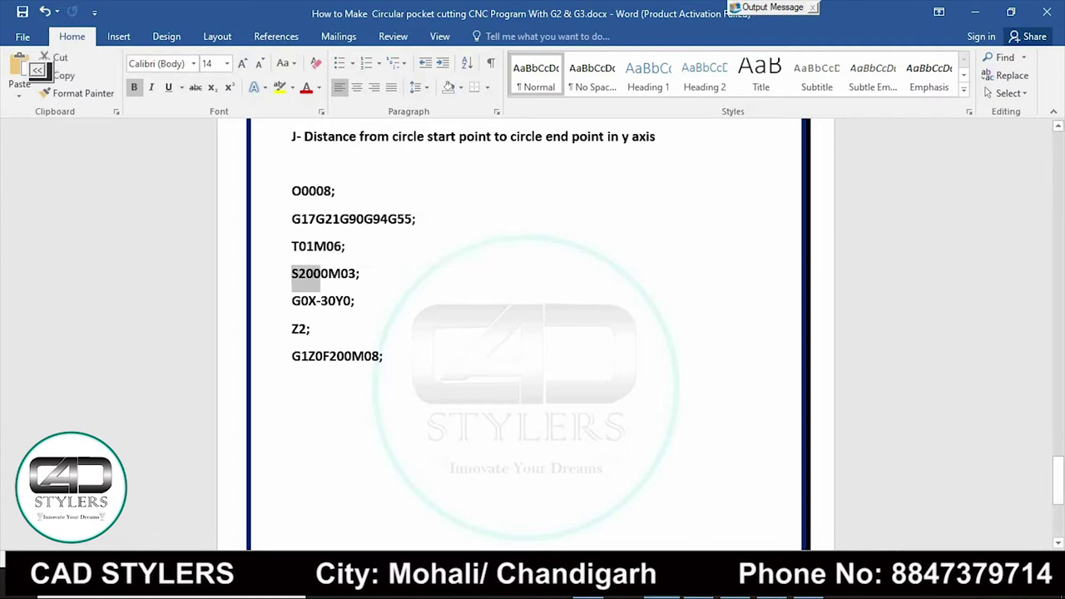
pyautogui.moveTo(321, 356); pyautogui.dragTo(349, 356)
pyautogui.click(383, 356)
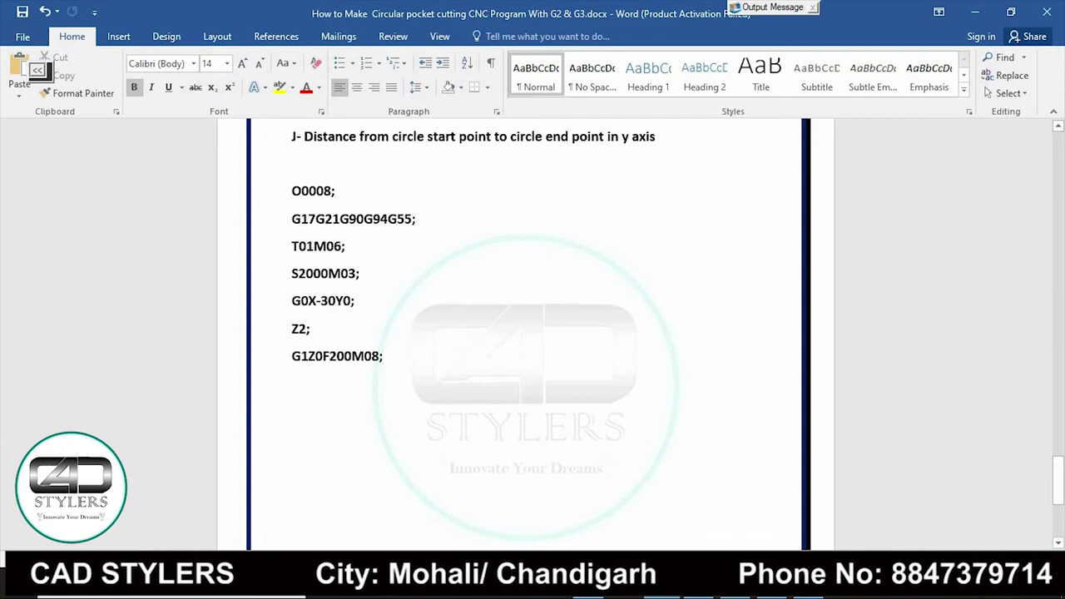
pyautogui.press('Return')
# Step: Add the Z-2; plunge line and begin the arc block G3X-30Y0I30
pyautogui.write('Z')
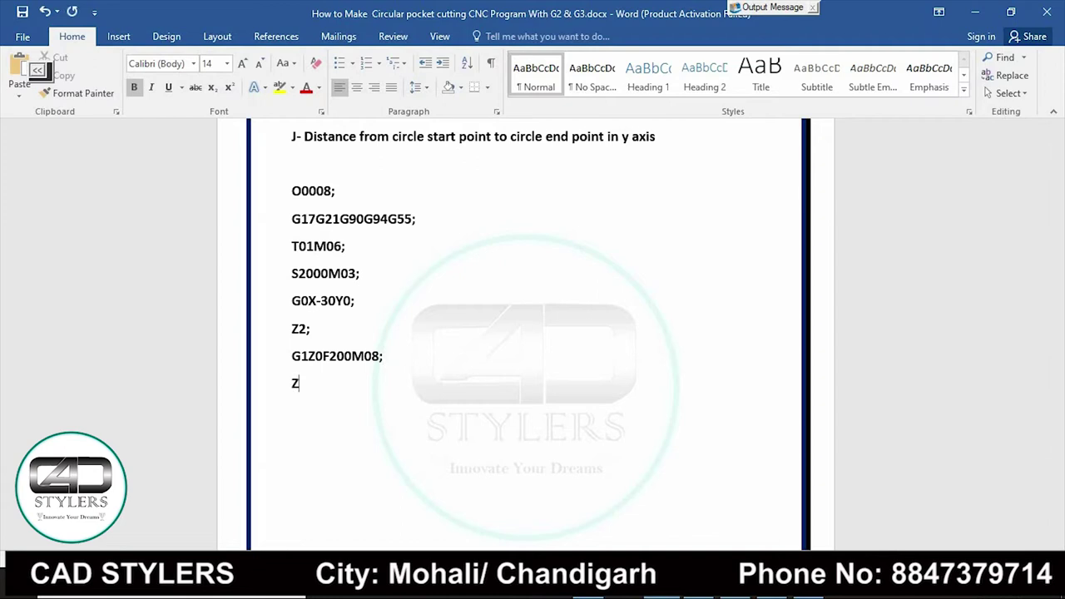
pyautogui.write('-2;')
pyautogui.press('Return')
pyautogui.write('G3')
pyautogui.write('X')
pyautogui.moveTo(291, 300); pyautogui.dragTo(355, 301)
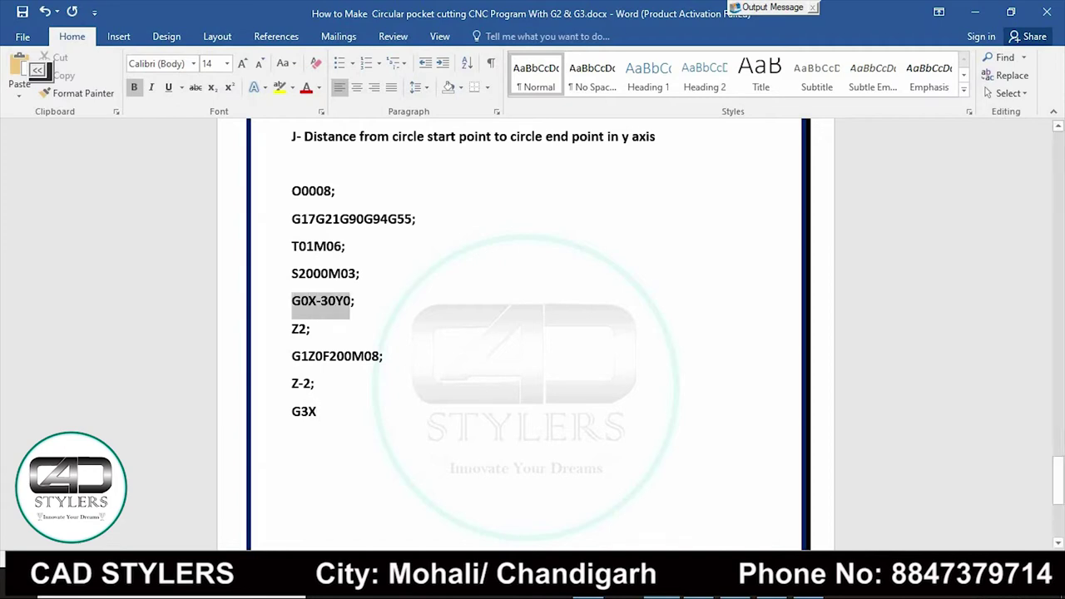
pyautogui.click(310, 329)
pyautogui.click(317, 411)
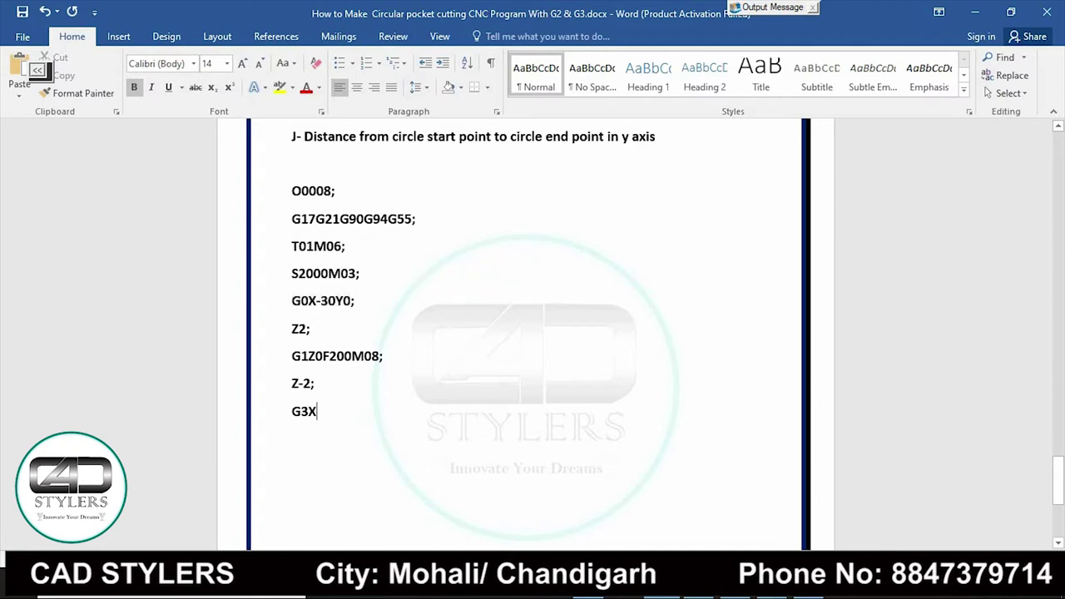
pyautogui.write('-30')
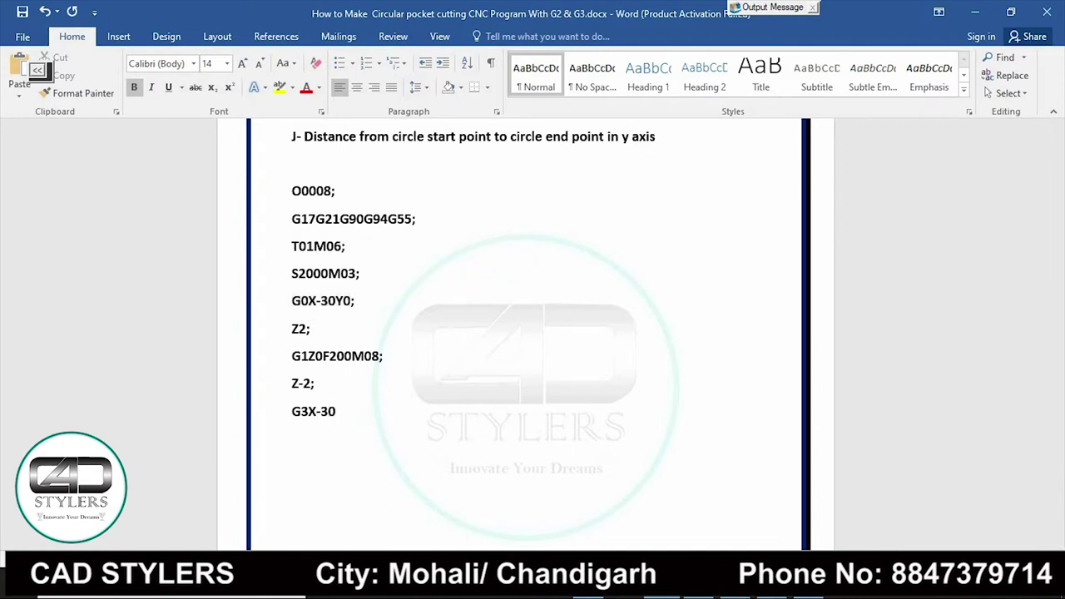
pyautogui.write('Y')
pyautogui.write('0')
pyautogui.write('I')
pyautogui.write('30')
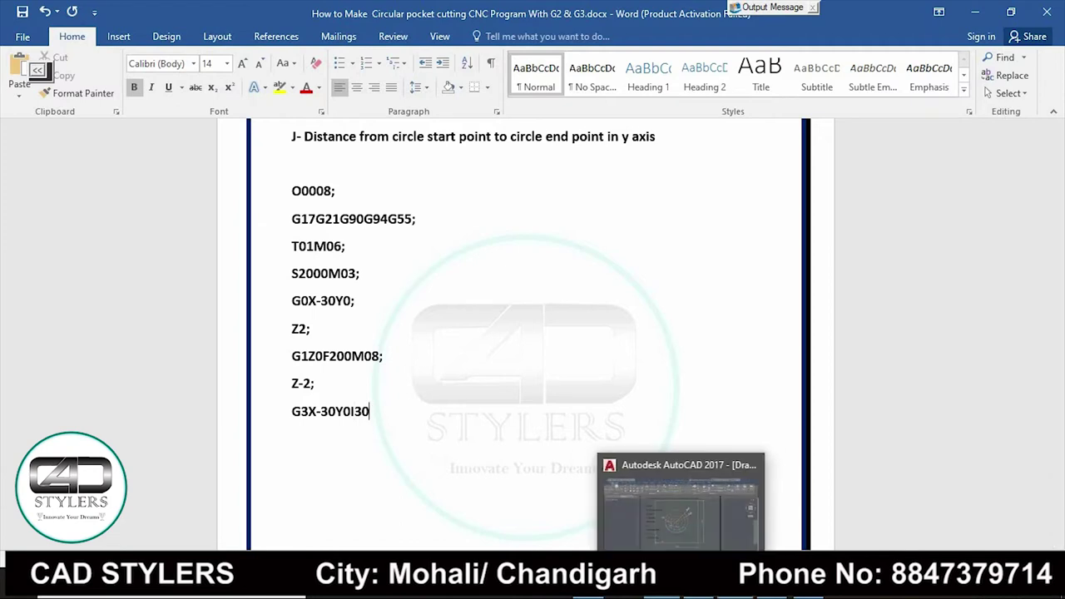
# Step: Check the R30, Ø80 and Ø20 dimensions in the AutoCAD drawing, then return to Word
pyautogui.click(686, 587)
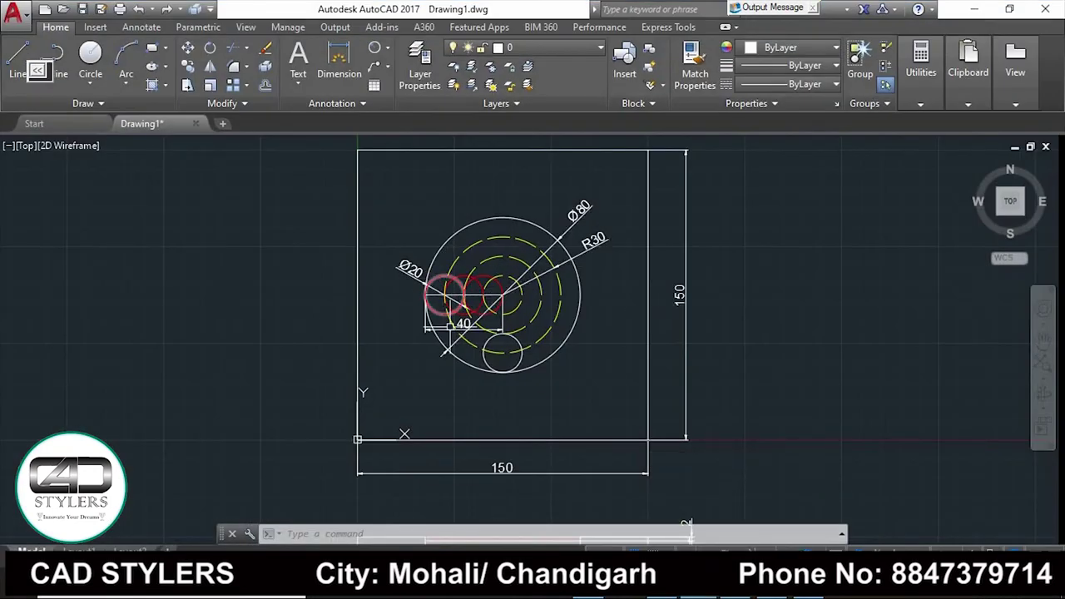
pyautogui.click(657, 507)
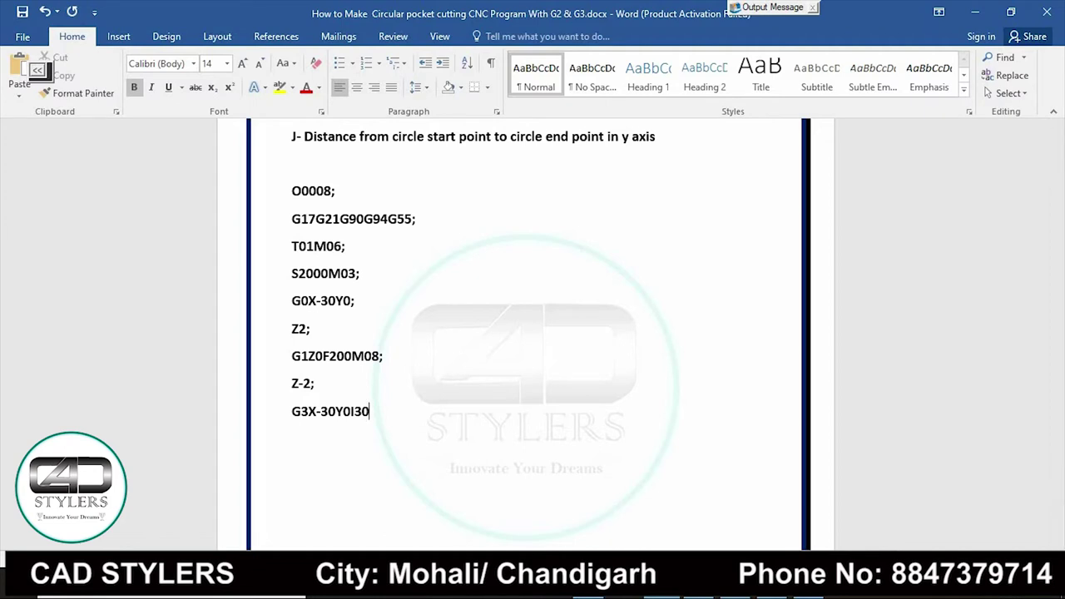
# Step: Complete G3X-30Y0I30J0;, then add G1X-20Y0;, G3X-20Y0I20J0;, G1X-10Y0; and begin G3X
pyautogui.write('J0')
pyautogui.write(';')
pyautogui.press('Return')
pyautogui.write('G')
pyautogui.write('1')
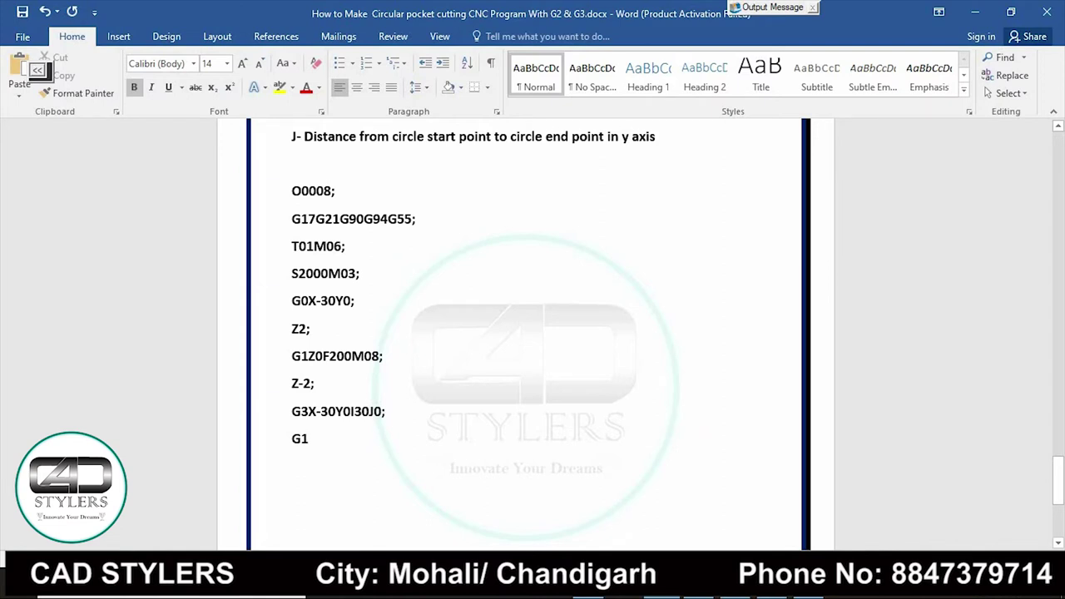
pyautogui.write('X-')
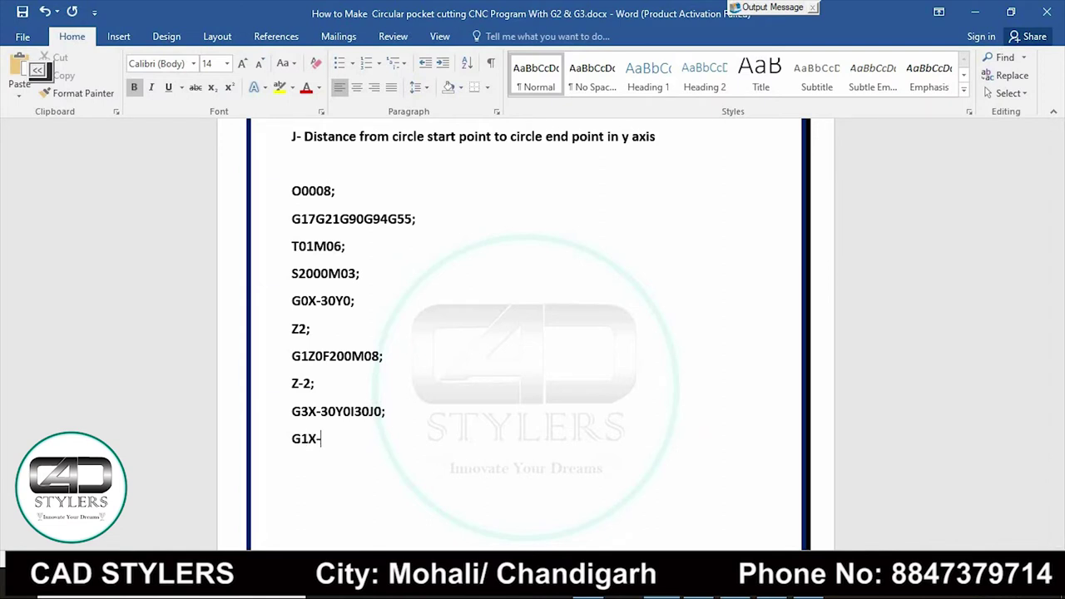
pyautogui.write('20')
pyautogui.write('Y0;')
pyautogui.write('G2')
pyautogui.press('BackSpace')
pyautogui.write('3')
pyautogui.write('X-2')
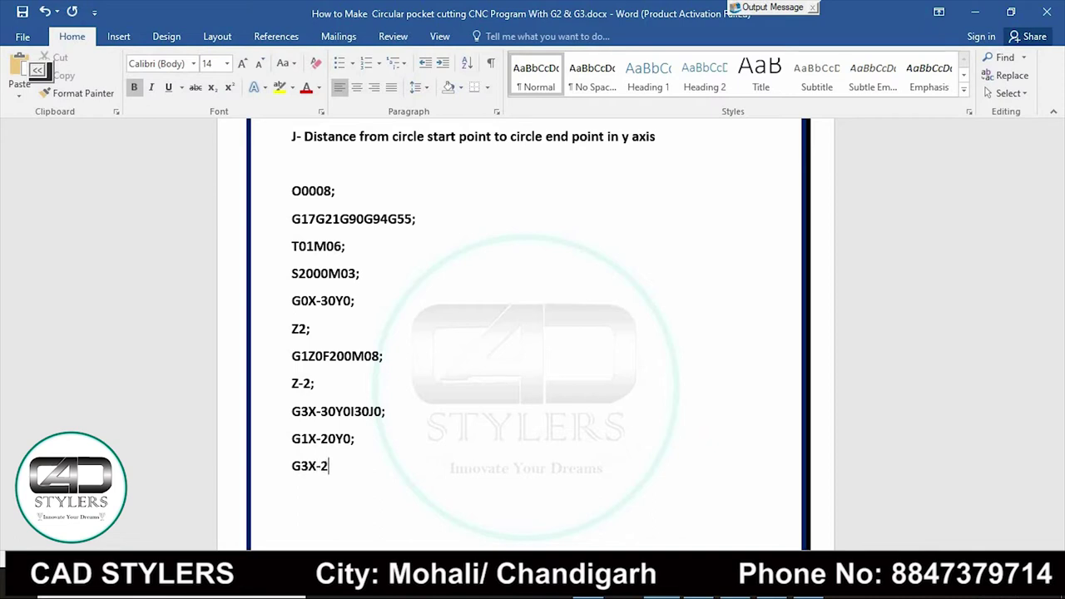
pyautogui.write('0Y0')
pyautogui.write('I20')
pyautogui.write('J0;')
pyautogui.press('Return')
pyautogui.write('G1')
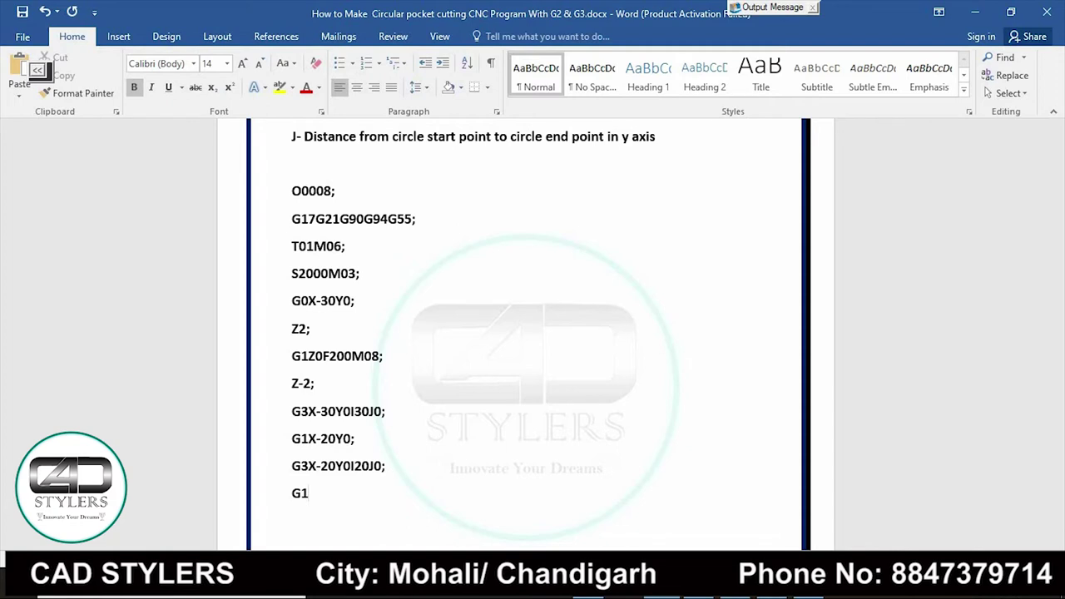
pyautogui.write('X-10')
pyautogui.write('Y0')
pyautogui.write('; ')
pyautogui.write('G')
pyautogui.write('3')
pyautogui.write('X')
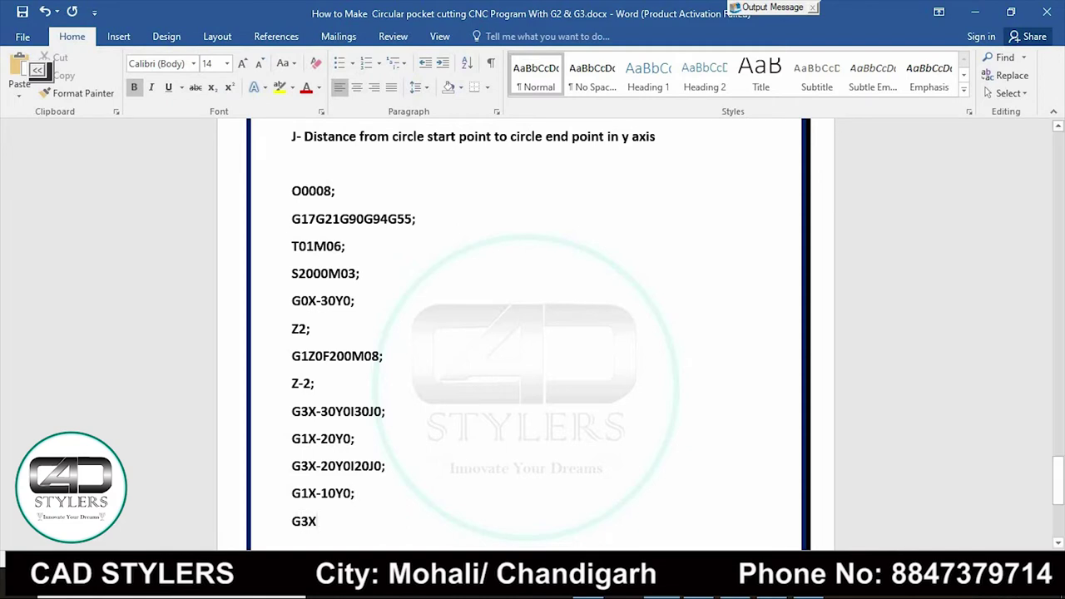
# Step: In Word, finish the G3X-10Y0I10J0; arc and add G0Z100;, M05M09; and M30; lines
pyautogui.scroll(-3, 533, 332)
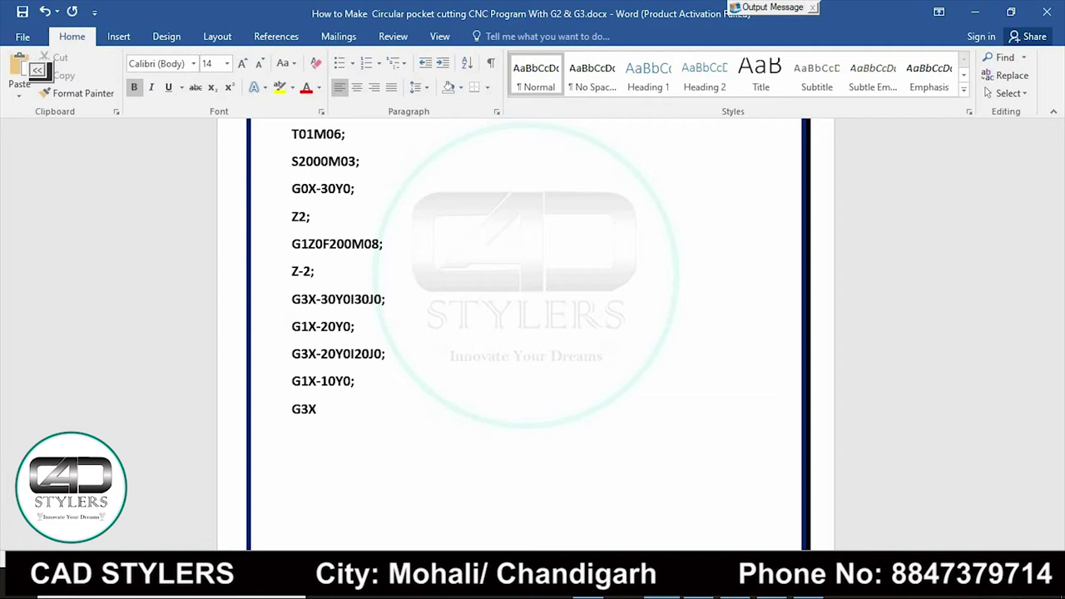
pyautogui.write('-10Y')
pyautogui.write('0I')
pyautogui.write('10J0')
pyautogui.write(';')
pyautogui.press('Return')
pyautogui.write('G0Z10')
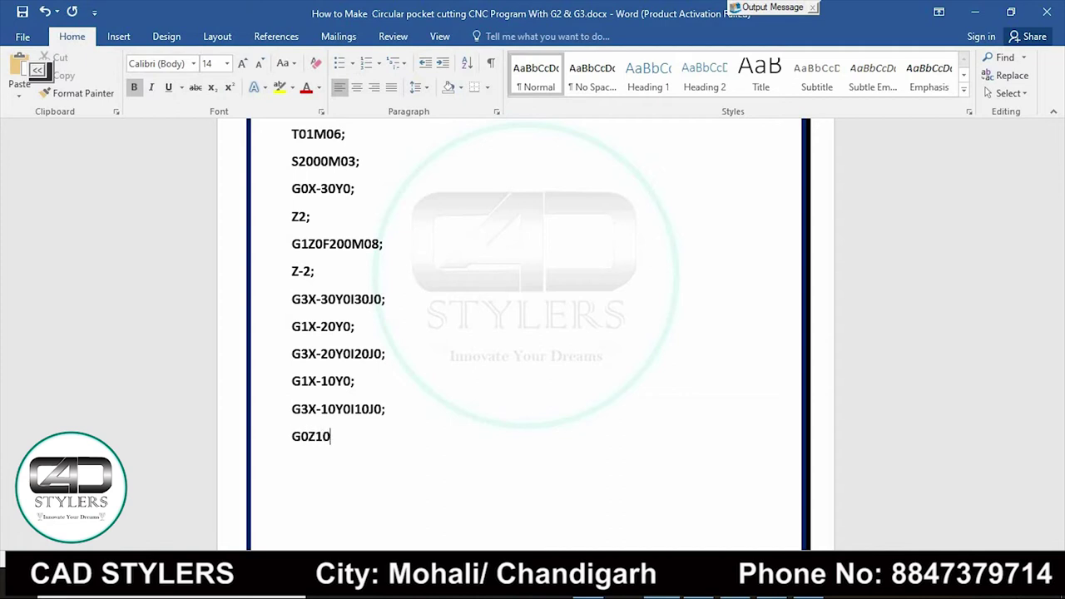
pyautogui.write('0;')
pyautogui.press('Return')
pyautogui.write('M0')
pyautogui.write('5M09;')
pyautogui.press('Return')
pyautogui.write('M')
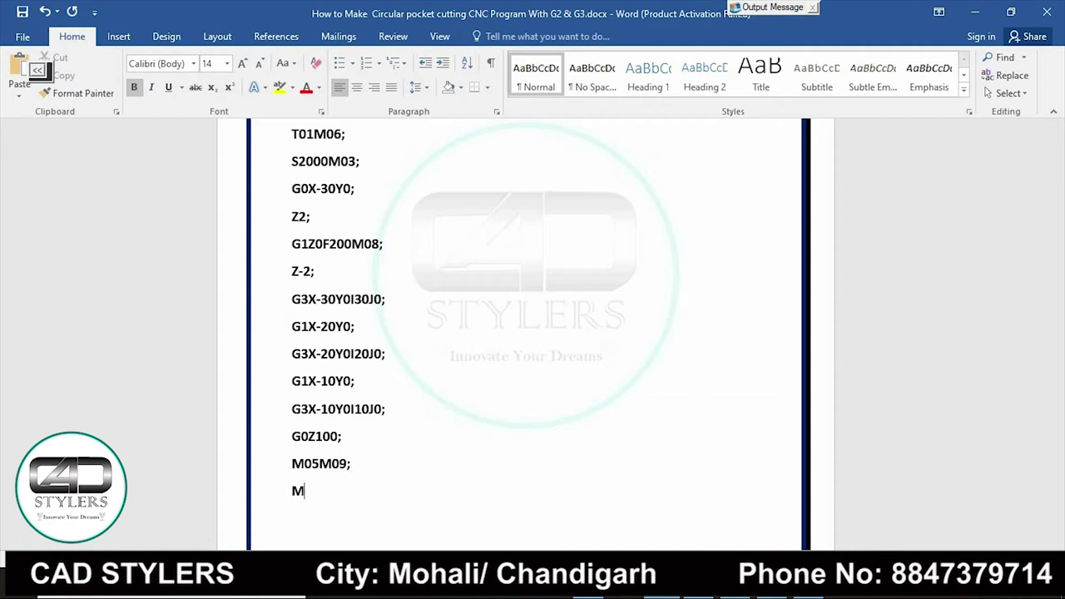
pyautogui.write('30;')
pyautogui.press('Return')
pyautogui.scroll(5, 532, 333)
pyautogui.scroll(-3, 532, 333)
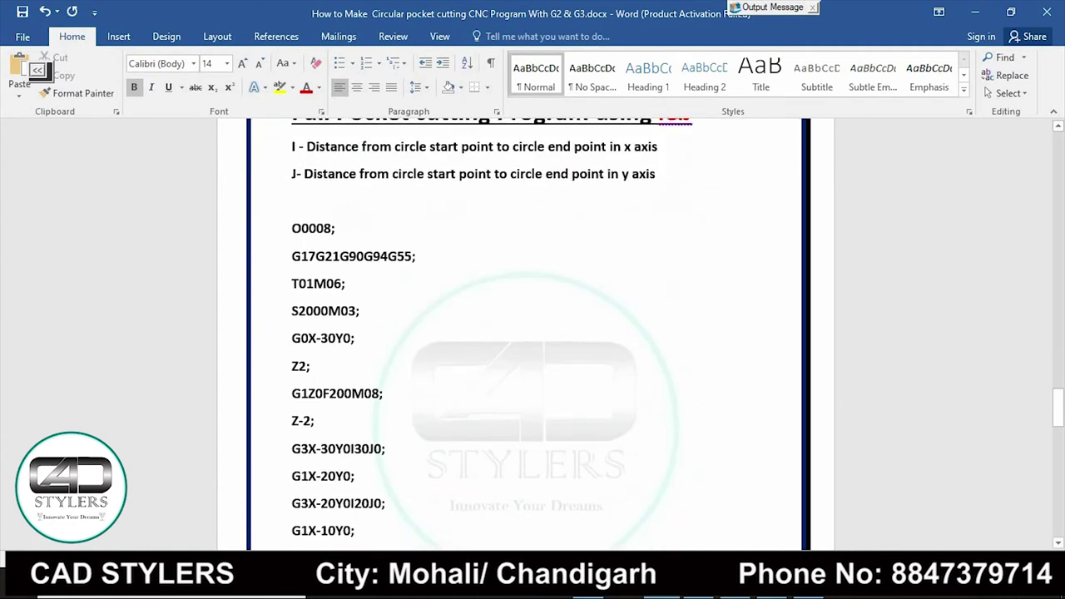
pyautogui.scroll(-3, 532, 333)
# Step: Create the new program O0030 in EDIT mode on the FANUC simulator
pyautogui.click(766, 449)
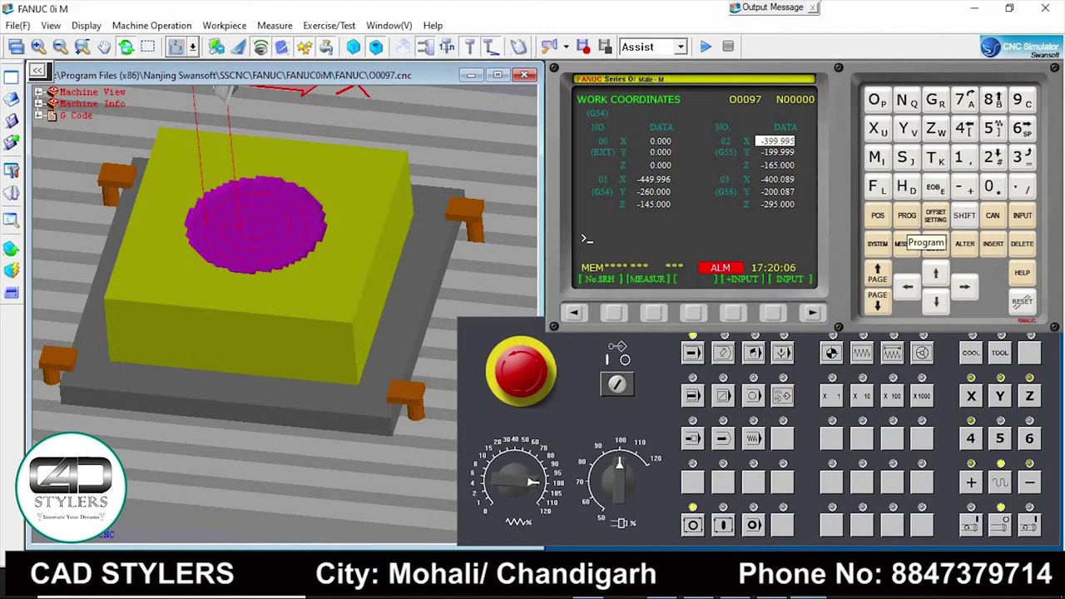
pyautogui.click(907, 215)
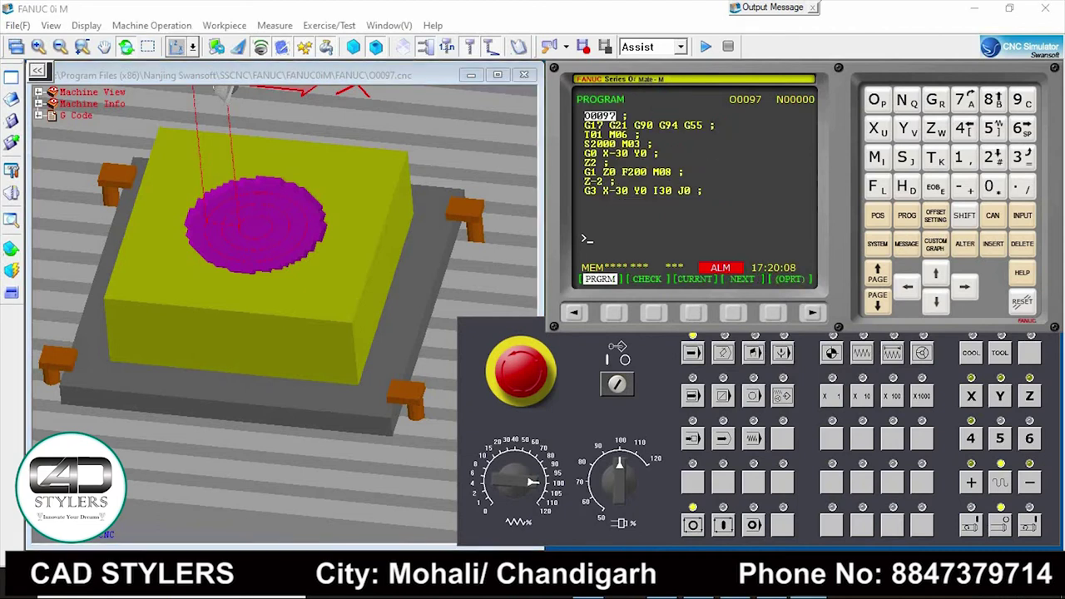
pyautogui.click(723, 352)
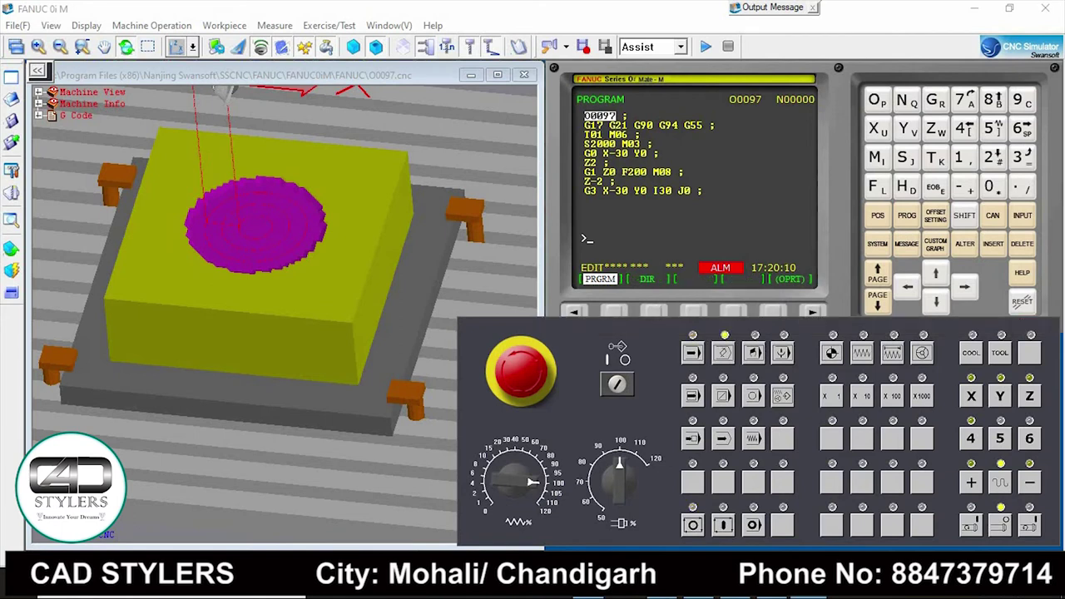
pyautogui.click(653, 311)
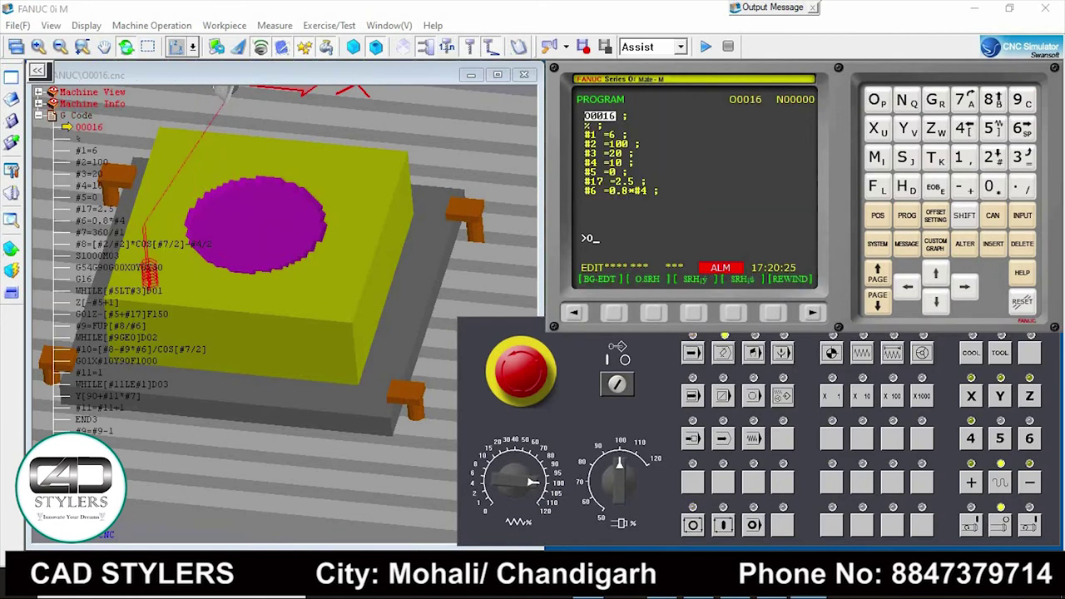
pyautogui.write('0030')
pyautogui.press('Insert')
# Step: Insert the blocks G17 G21 G90 G94 G55 and T01 M06; into O0030
pyautogui.write('G17 ')
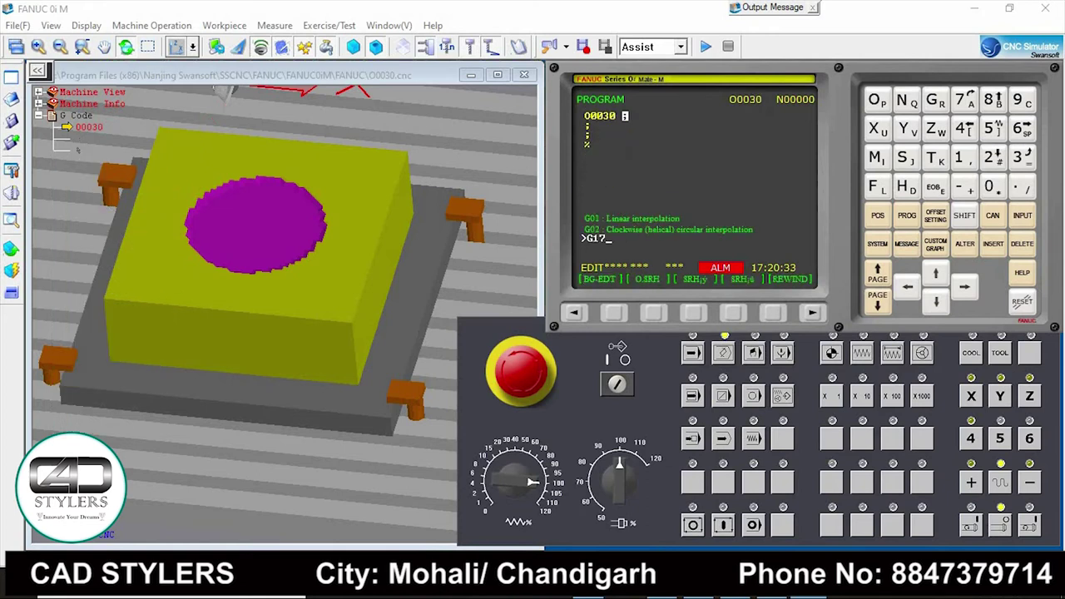
pyautogui.write('G21 G')
pyautogui.write('90 G94 G')
pyautogui.write('55')
pyautogui.press('Insert')
pyautogui.write('T0')
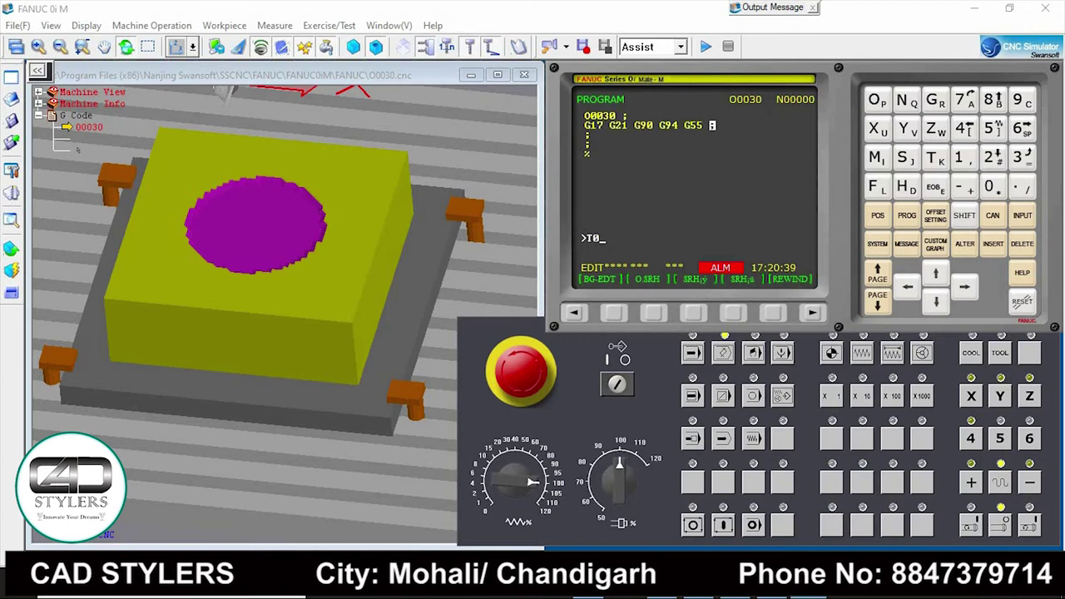
pyautogui.write('1 M06 ;')
pyautogui.press('Insert')
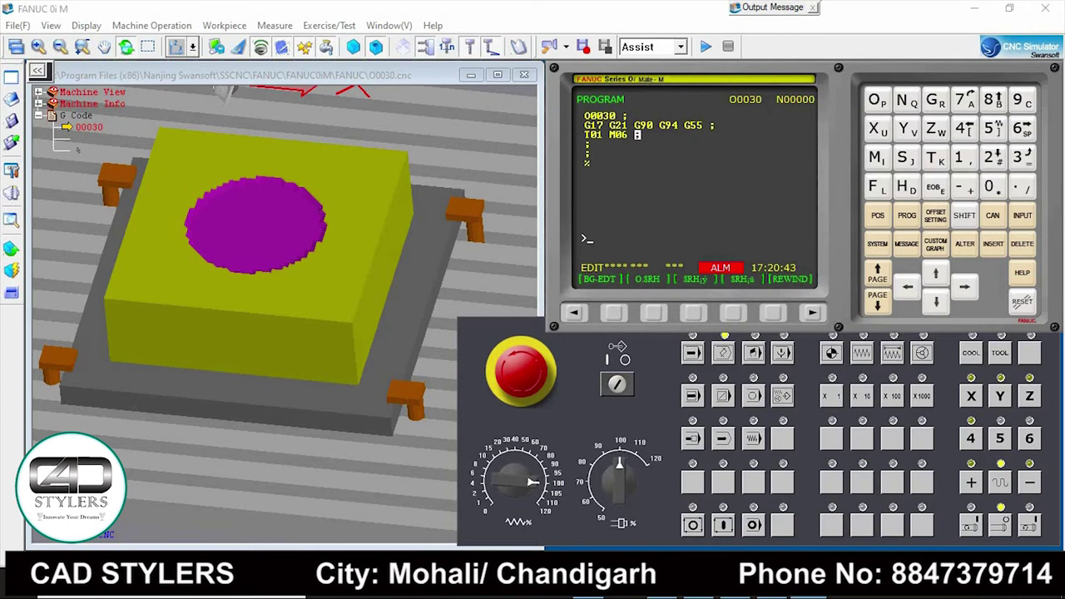
pyautogui.scroll(-2, 200, 281)
pyautogui.moveTo(77, 149)
pyautogui.mouseDown()
pyautogui.moveTo(235, 121)
pyautogui.moveTo(77, 149)
pyautogui.mouseUp()
# Step: Open Tool Management from the Machine Operation menu
pyautogui.scroll(2, 78, 149)
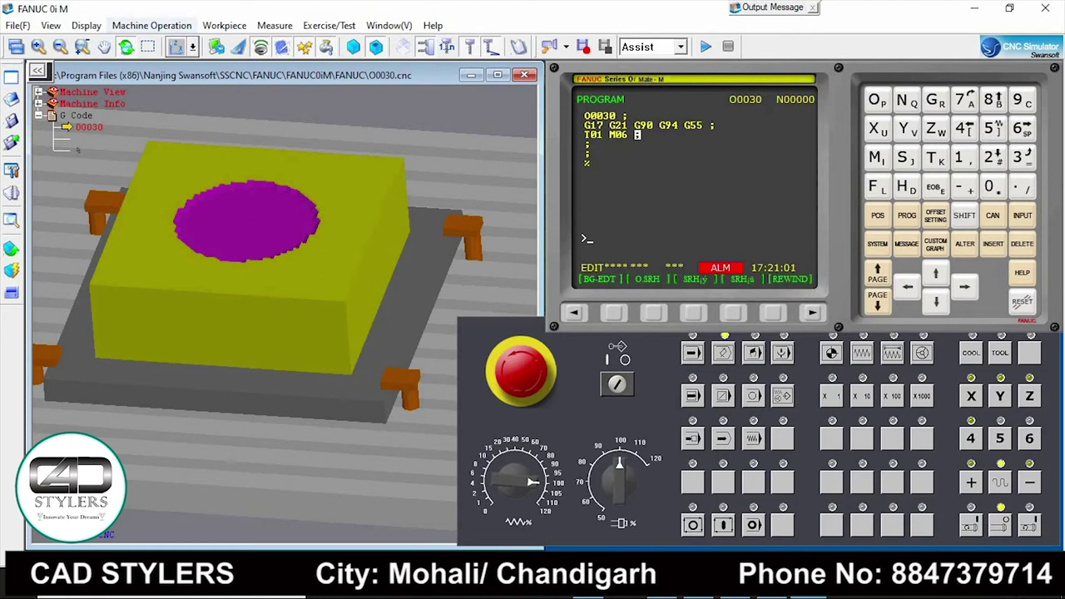
pyautogui.click(152, 25)
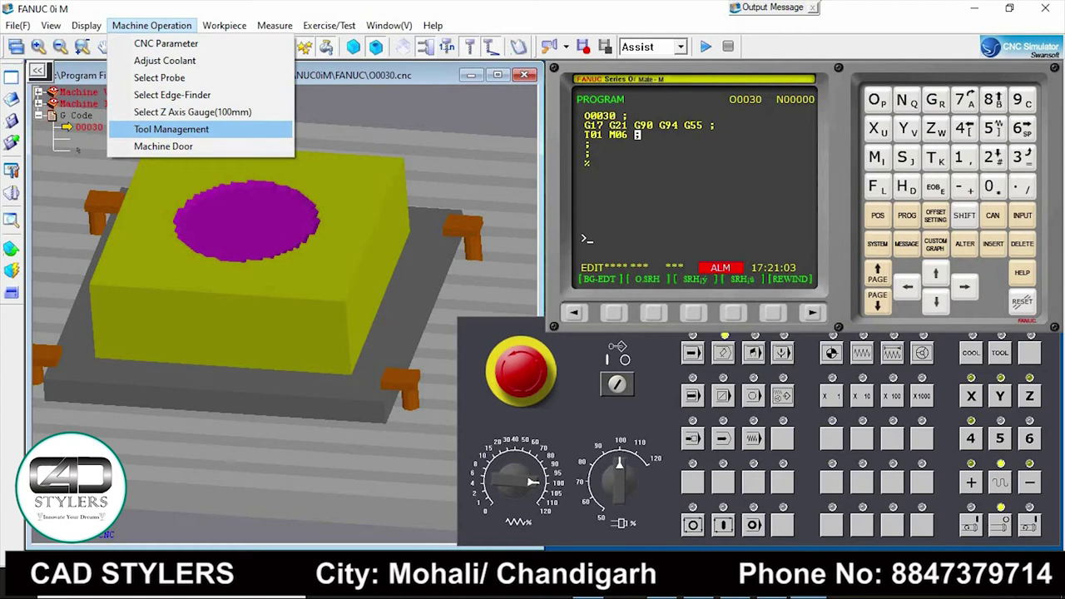
pyautogui.click(170, 129)
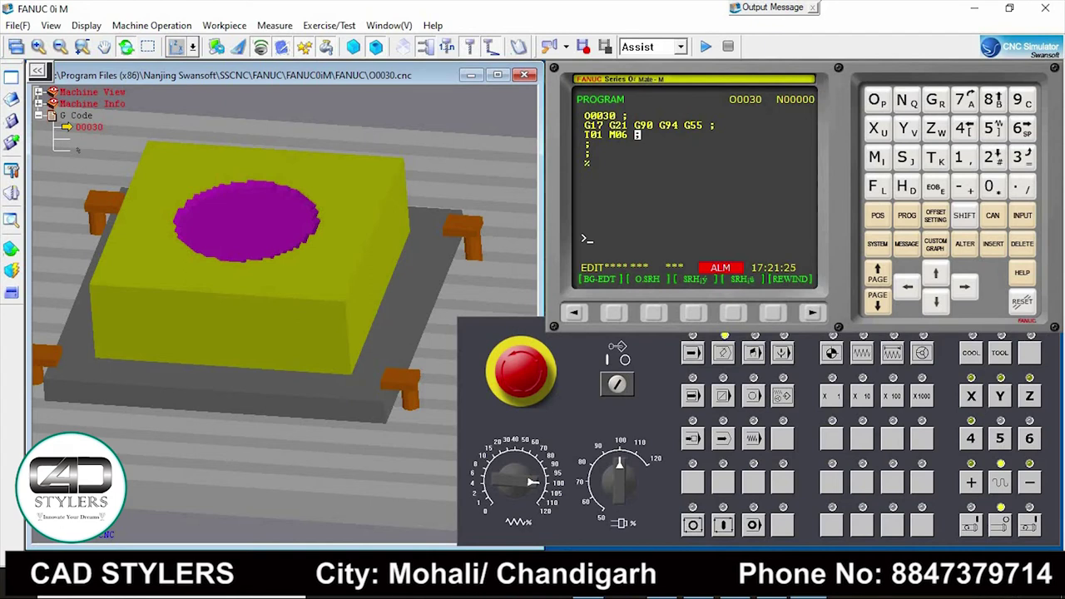
# Step: Insert the approach blocks S2000M03, G0X-30Y0, Z2, G1Z0F200M08 and Z-2
pyautogui.write('S200')
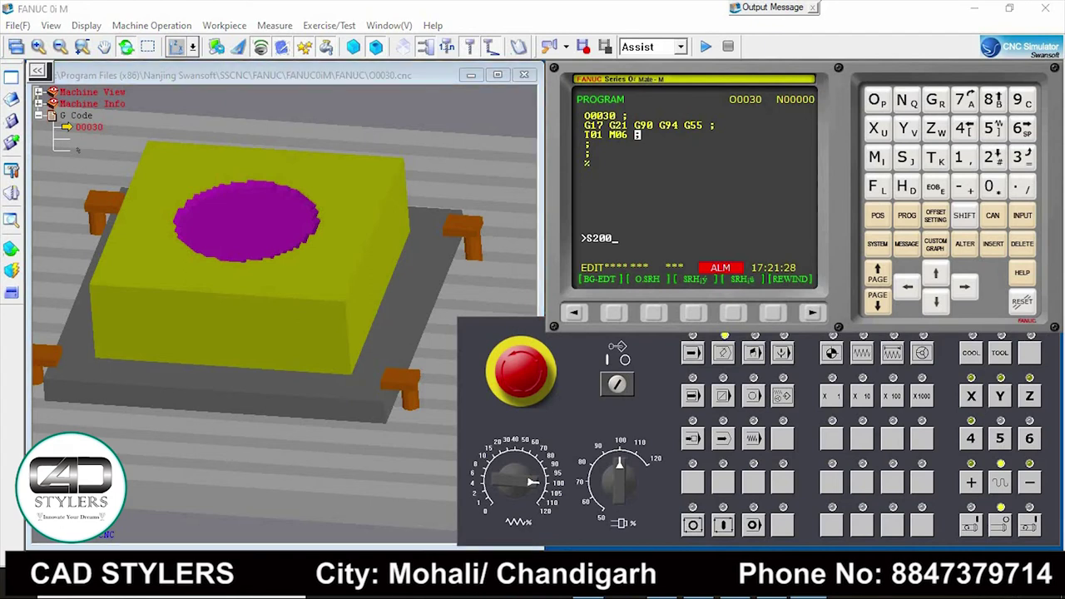
pyautogui.write('0M03;')
pyautogui.press('Insert')
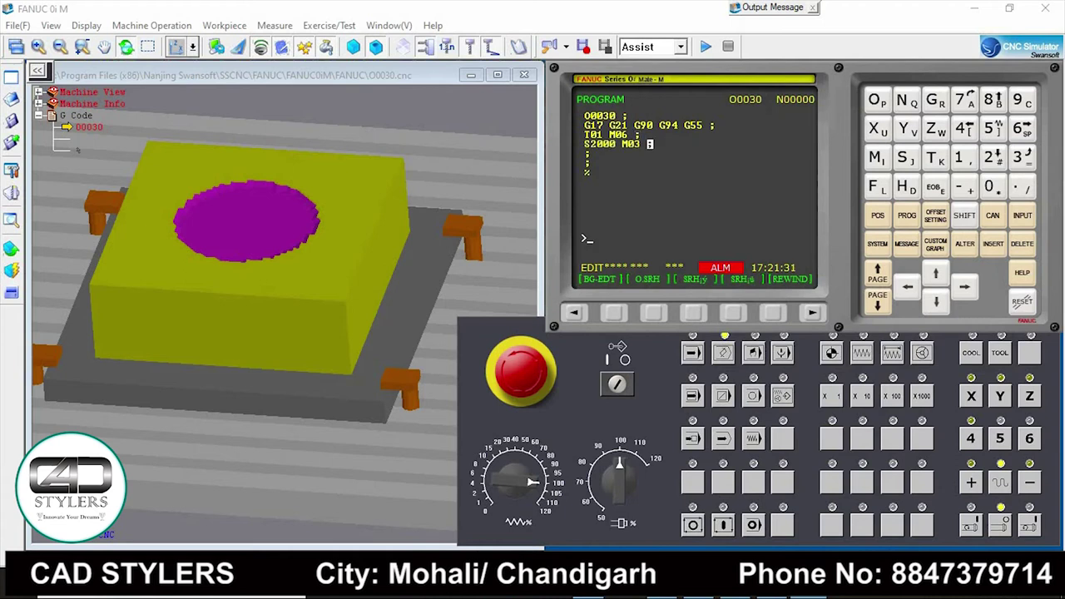
pyautogui.write('G')
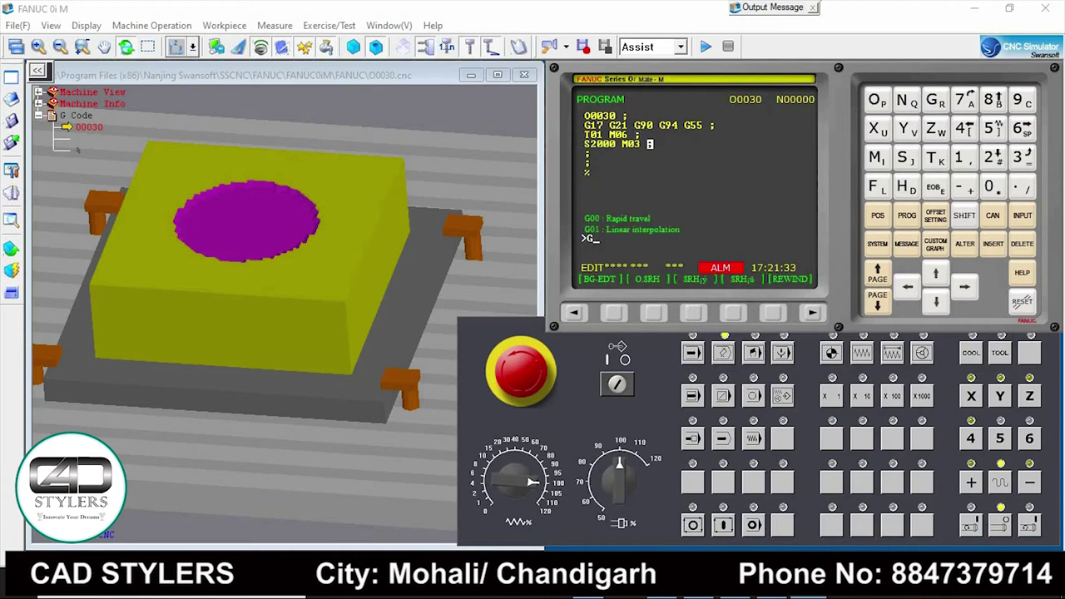
pyautogui.write('0X')
pyautogui.write('-3')
pyautogui.write('0Y0')
pyautogui.press('Insert')
pyautogui.write('Z2L')
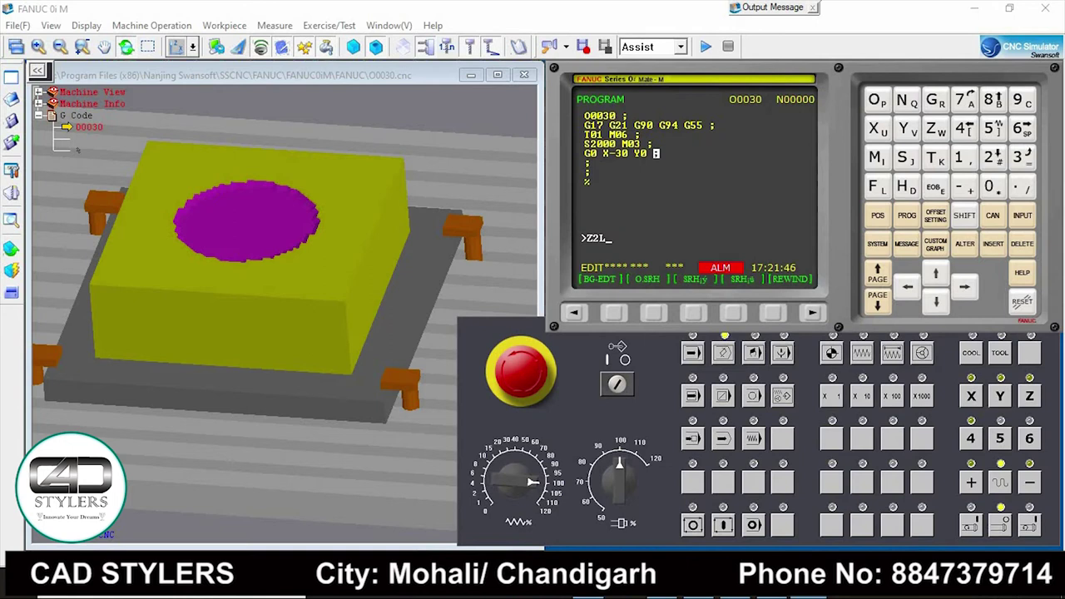
pyautogui.press('BackSpace')
pyautogui.press('Insert')
pyautogui.write('G1Z')
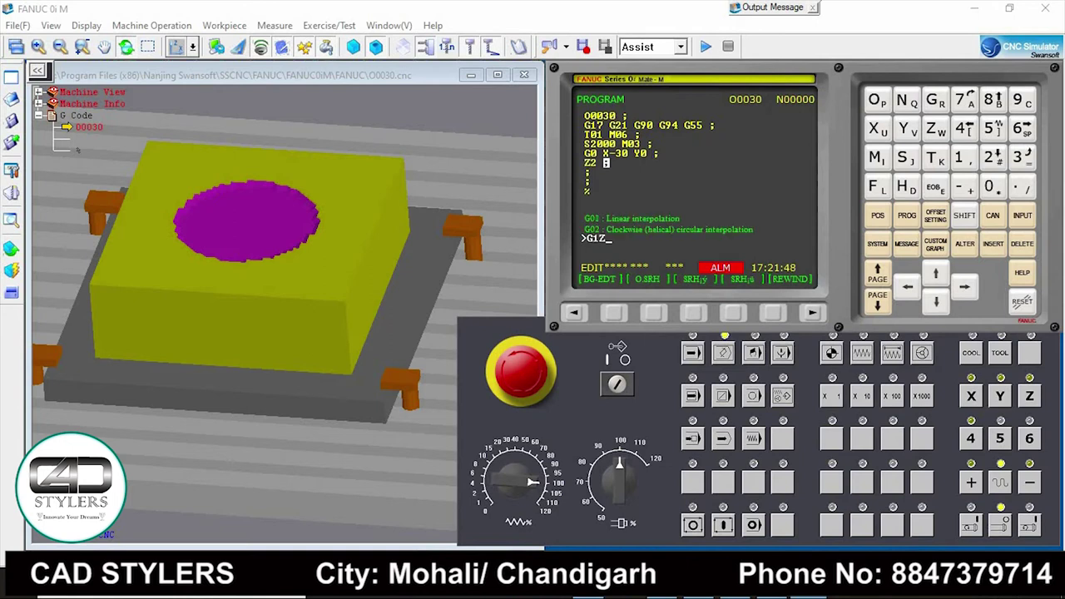
pyautogui.write('0F2')
pyautogui.write('00M08')
pyautogui.press('Insert')
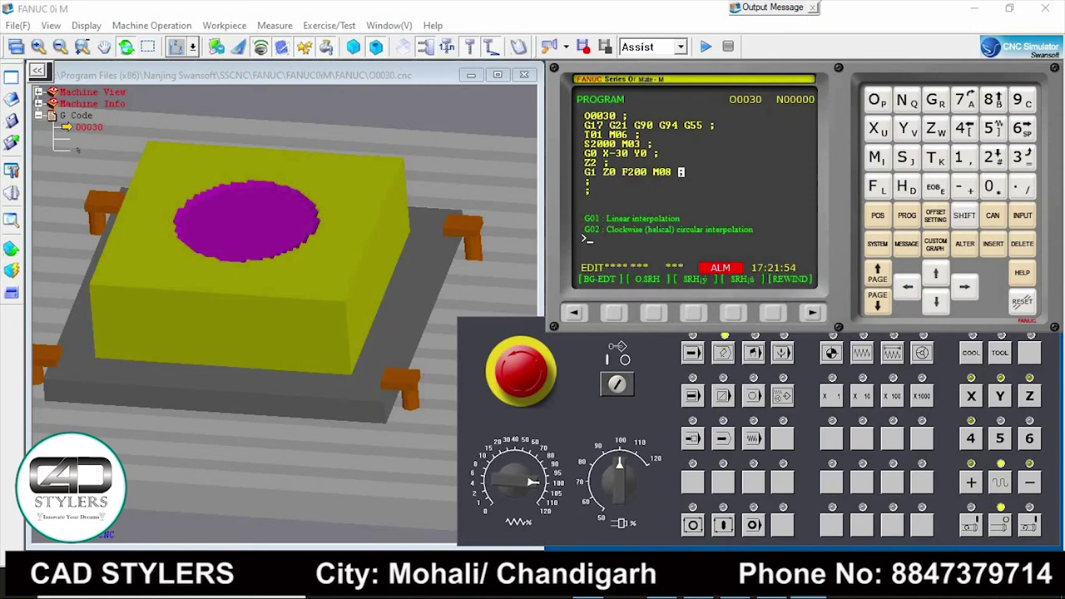
pyautogui.write('Z-2')
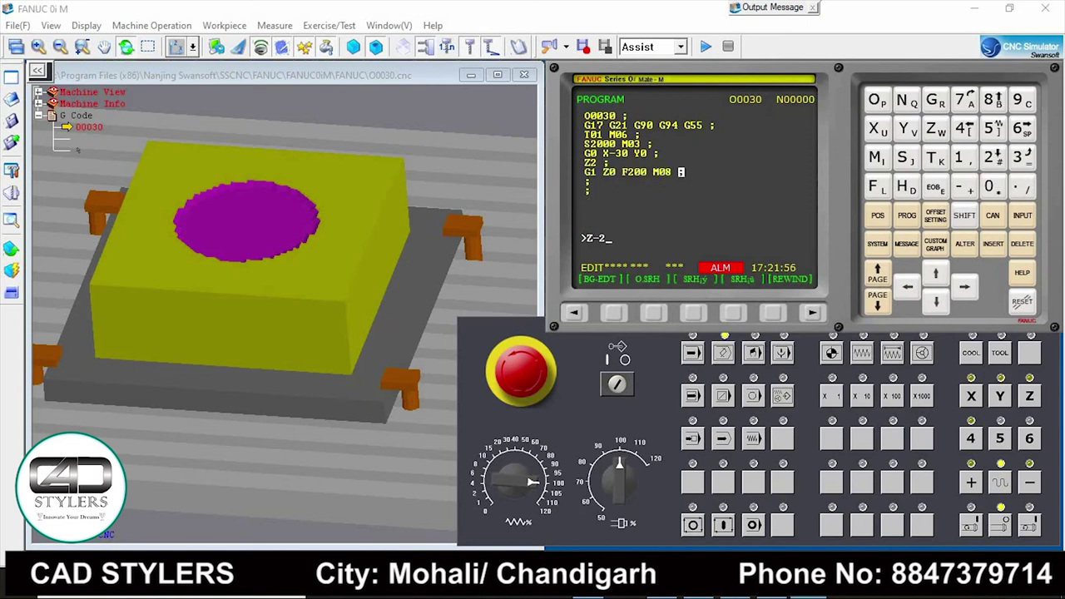
pyautogui.press('Insert')
# Step: Insert the circle passes: G3 X-30 I30, G1-20 Y0, G3 X-20 I20, X-10 Y0, G3X-10Y0I20J0
pyautogui.write('G3 X')
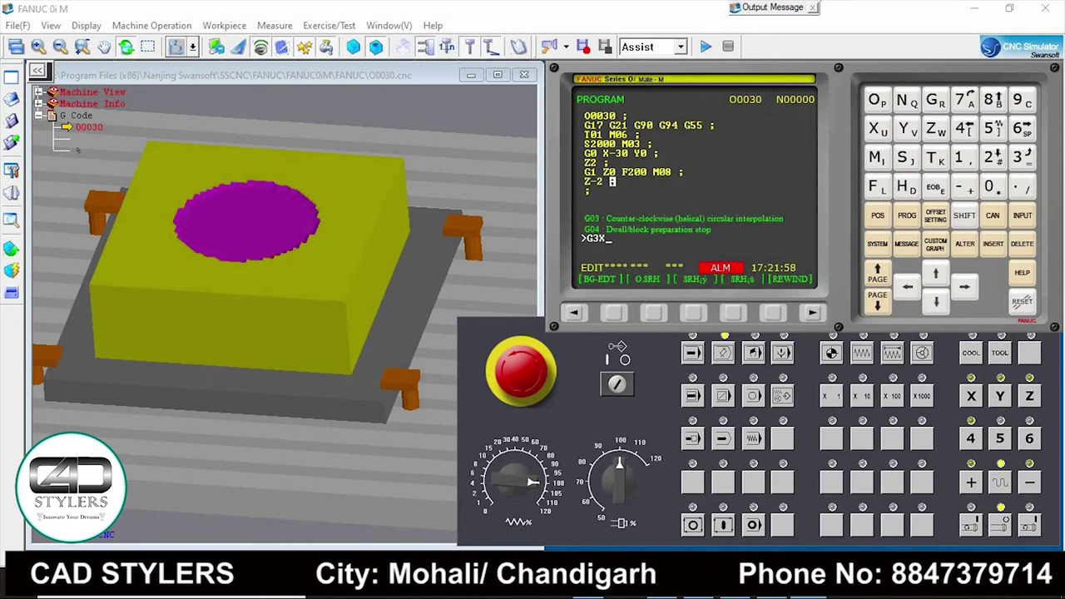
pyautogui.write('-30 Y')
pyautogui.write('0 I30 ')
pyautogui.write('J0;')
pyautogui.press('Insert')
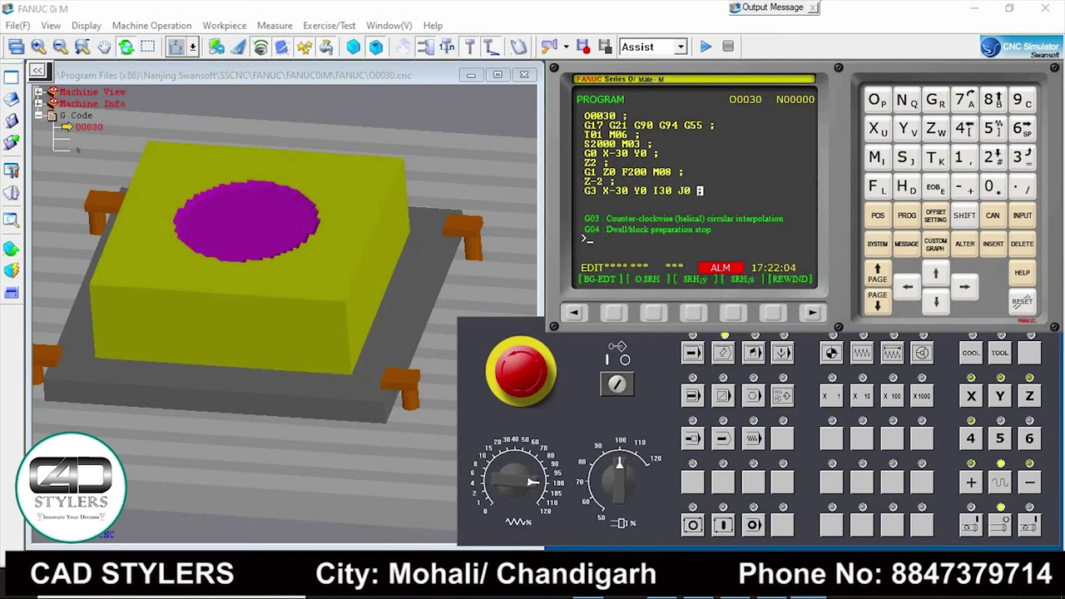
pyautogui.write('G1')
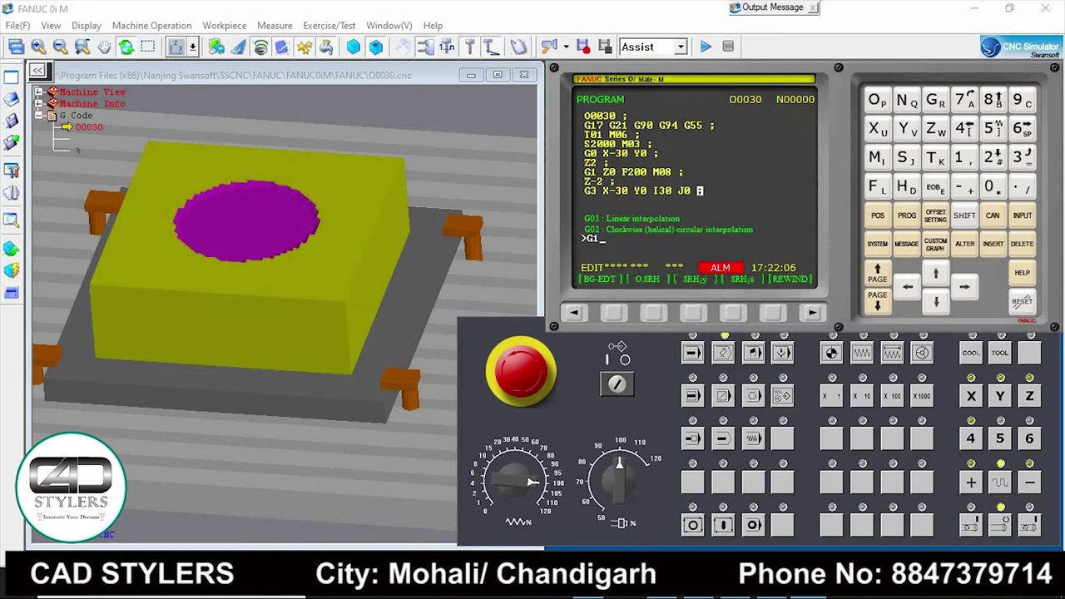
pyautogui.write('-')
pyautogui.write('20 Y0 ')
pyautogui.write(';')
pyautogui.press('Insert')
pyautogui.write('G3 X')
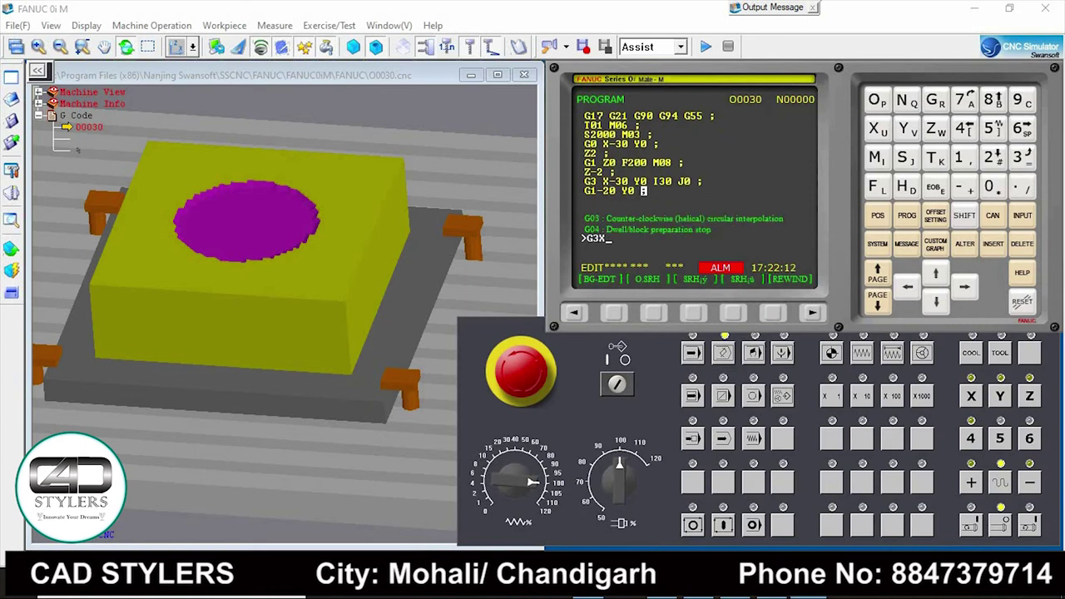
pyautogui.write('-20 ')
pyautogui.write('Y0 I20 ')
pyautogui.write('J0 ;')
pyautogui.press('Insert')
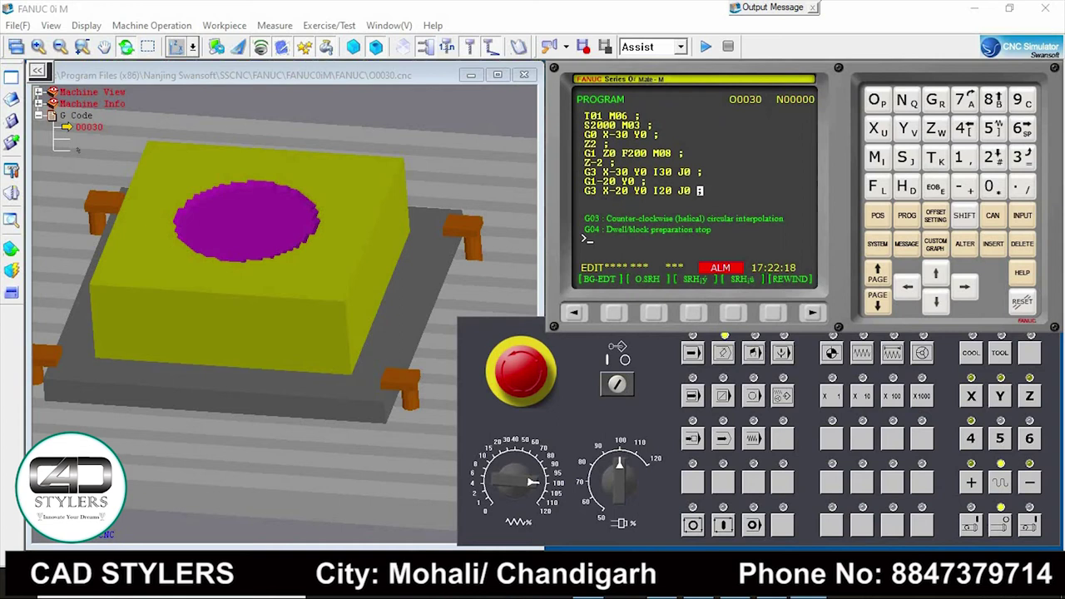
pyautogui.write('G1Z')
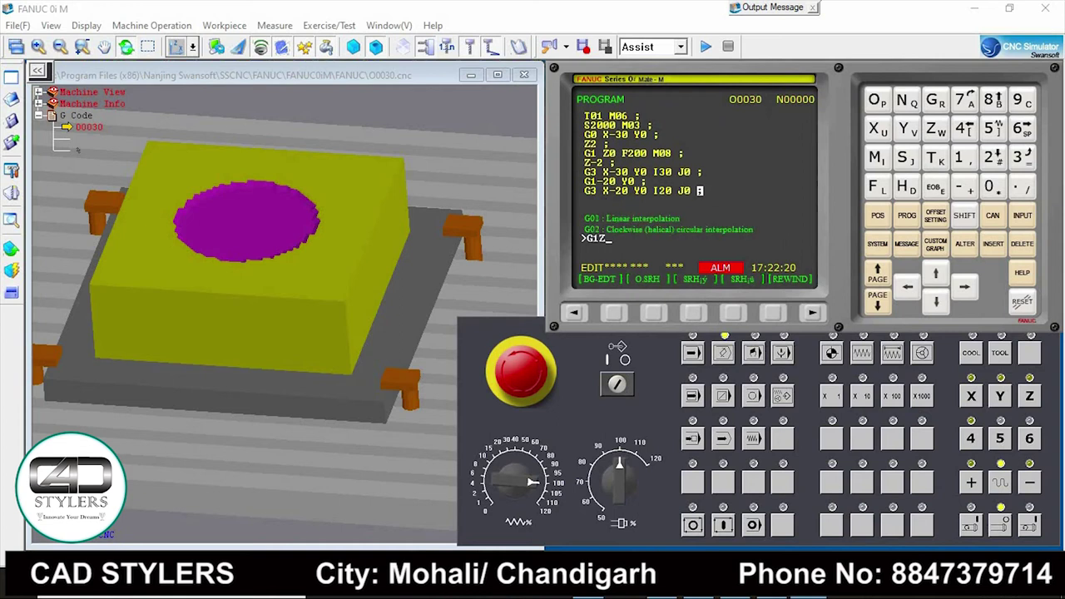
pyautogui.press('BackSpace')
pyautogui.write('X-10 ')
pyautogui.write('Y0 ;')
pyautogui.press('Insert')
pyautogui.write('G3X-')
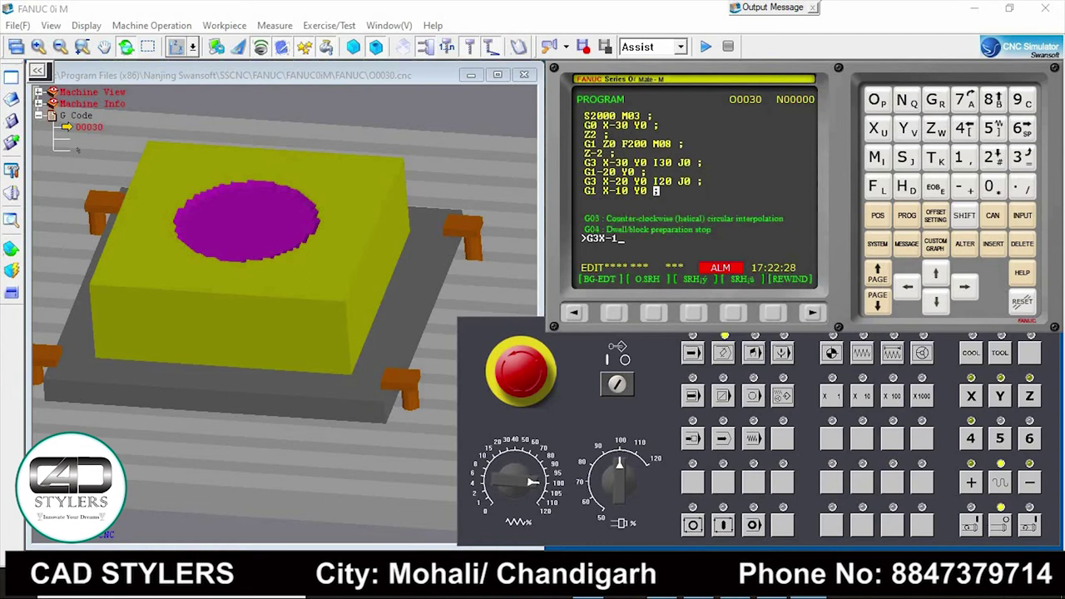
pyautogui.write('10Y0')
pyautogui.write('I2')
pyautogui.write('0')
pyautogui.write('J0')
pyautogui.write(';')
pyautogui.press('Insert')
# Step: Insert the closing blocks G0Z100, M05M09 and M30;
pyautogui.write('M0')
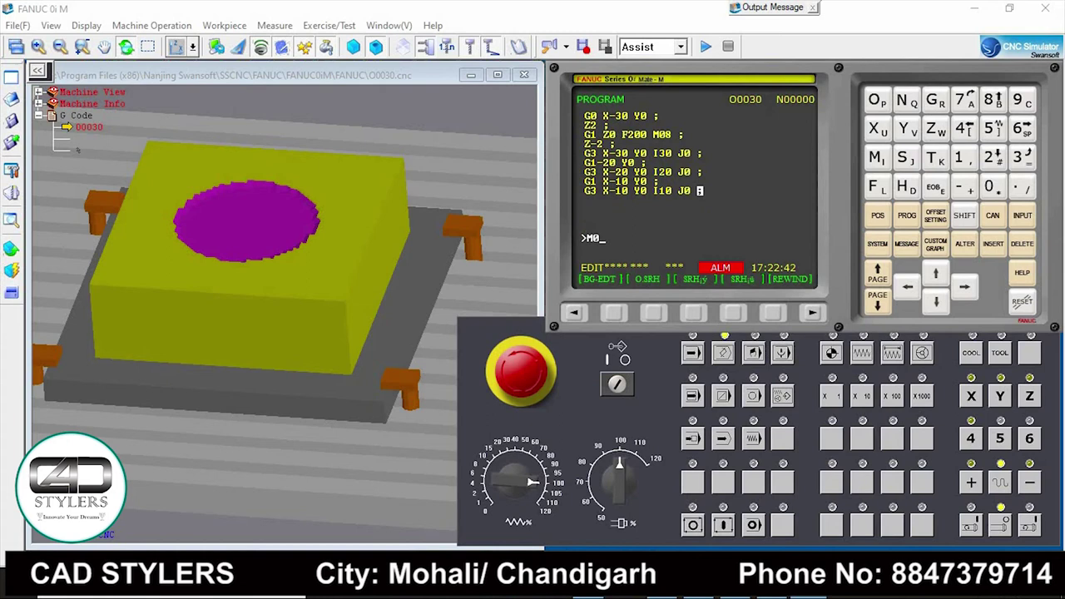
pyautogui.press('BackSpace')
pyautogui.press('BackSpace')
pyautogui.write('G')
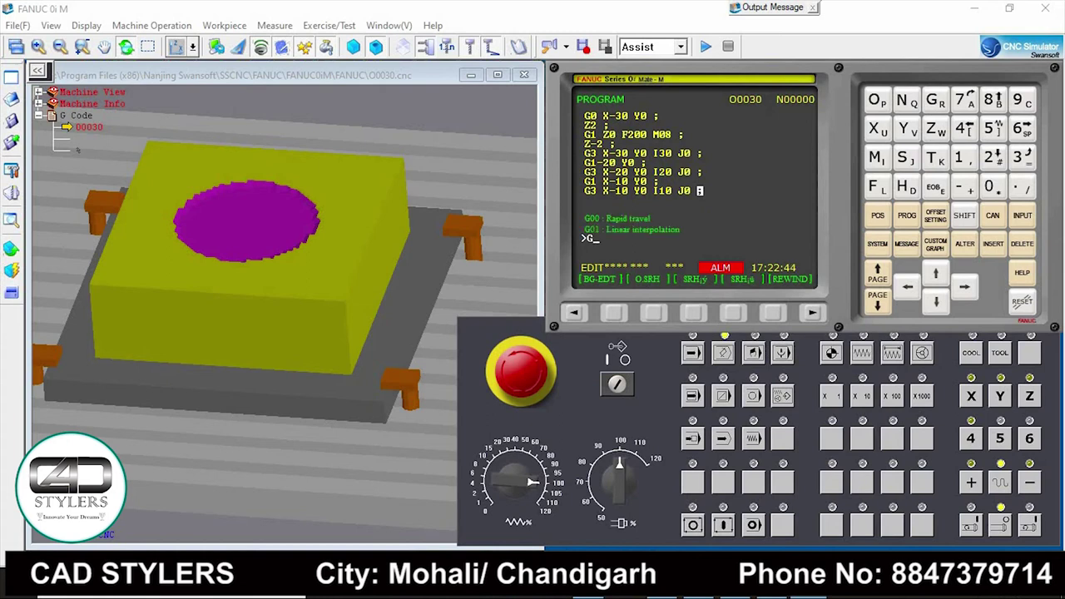
pyautogui.write('0Z100')
pyautogui.press('Insert')
pyautogui.write('M05M09;')
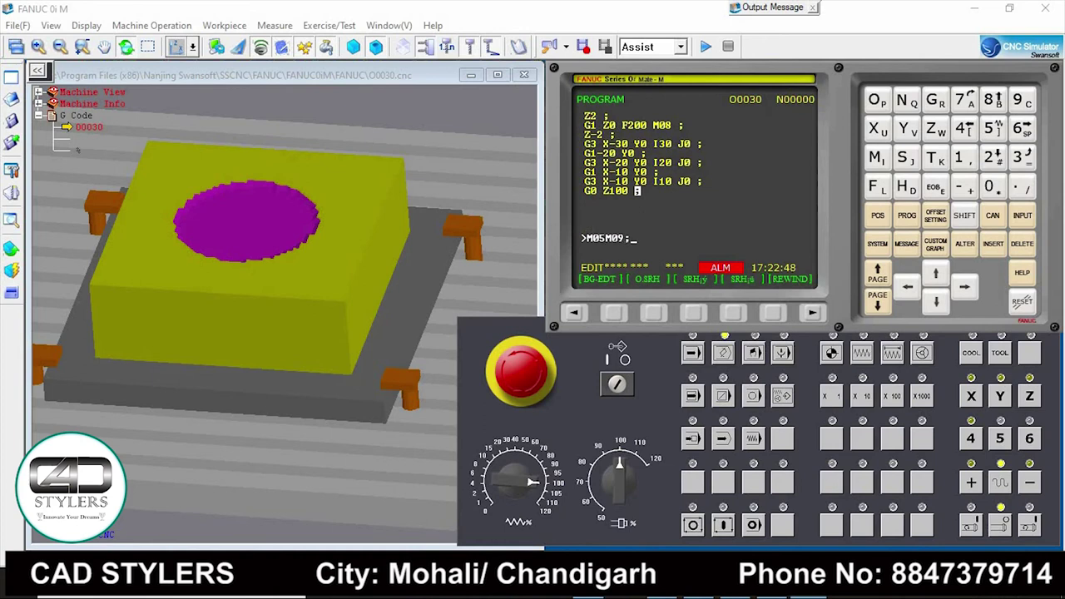
pyautogui.press('Insert')
pyautogui.write('M30;')
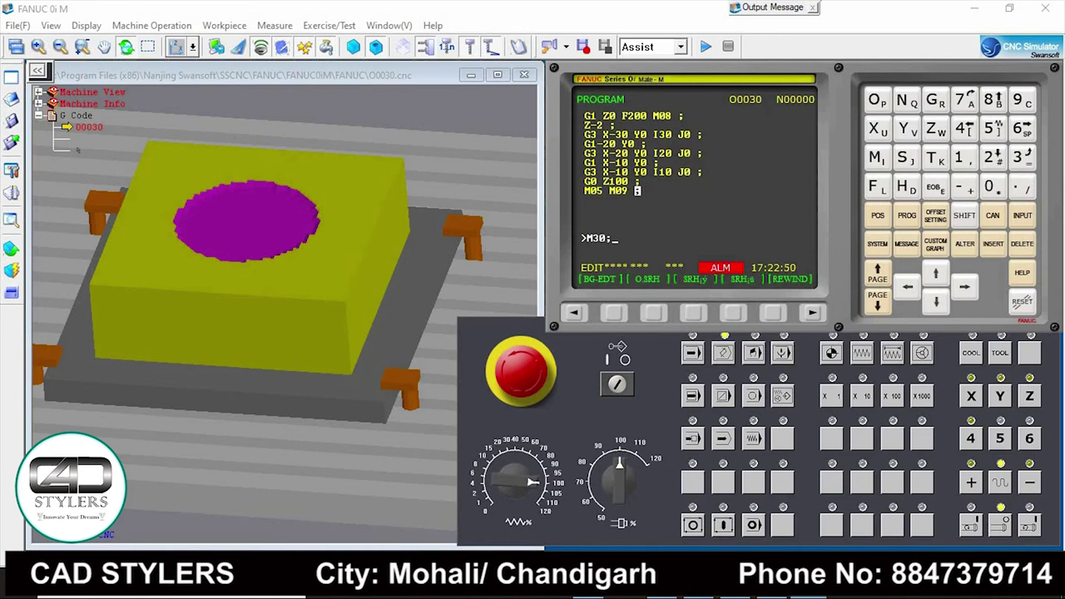
pyautogui.press('Insert')
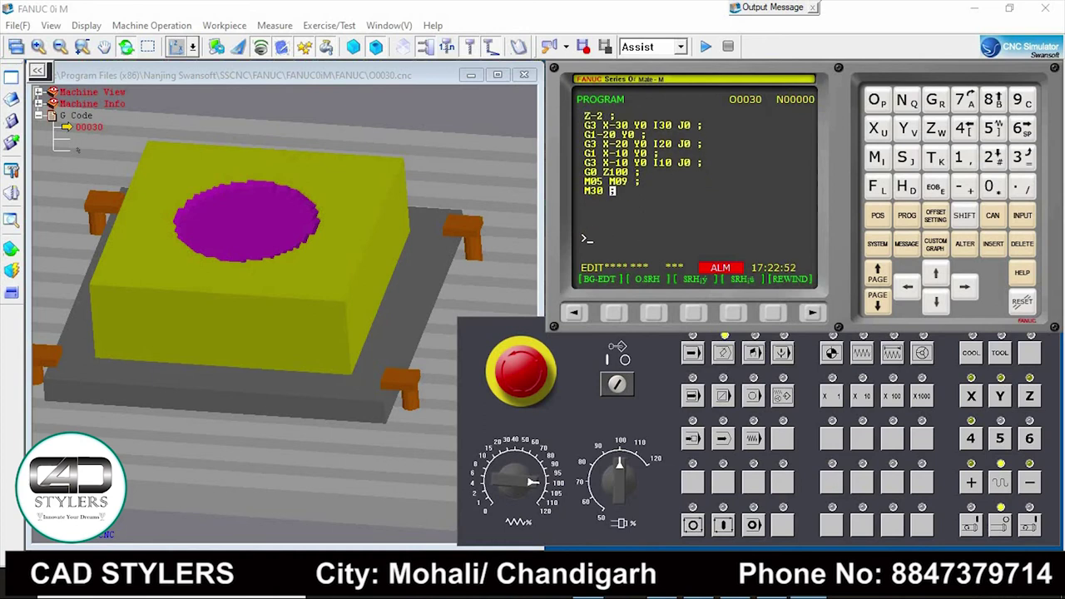
pyautogui.click(224, 25)
# Step: Replace the workpiece in the stock size and work coordinate settings
pyautogui.click(266, 42)
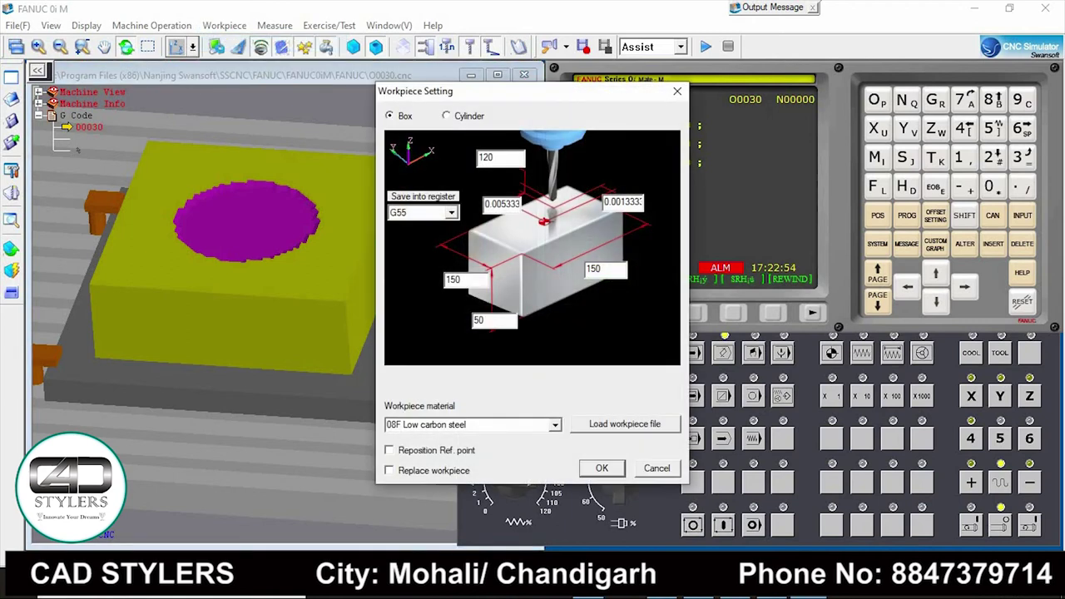
pyautogui.click(389, 470)
pyautogui.click(602, 468)
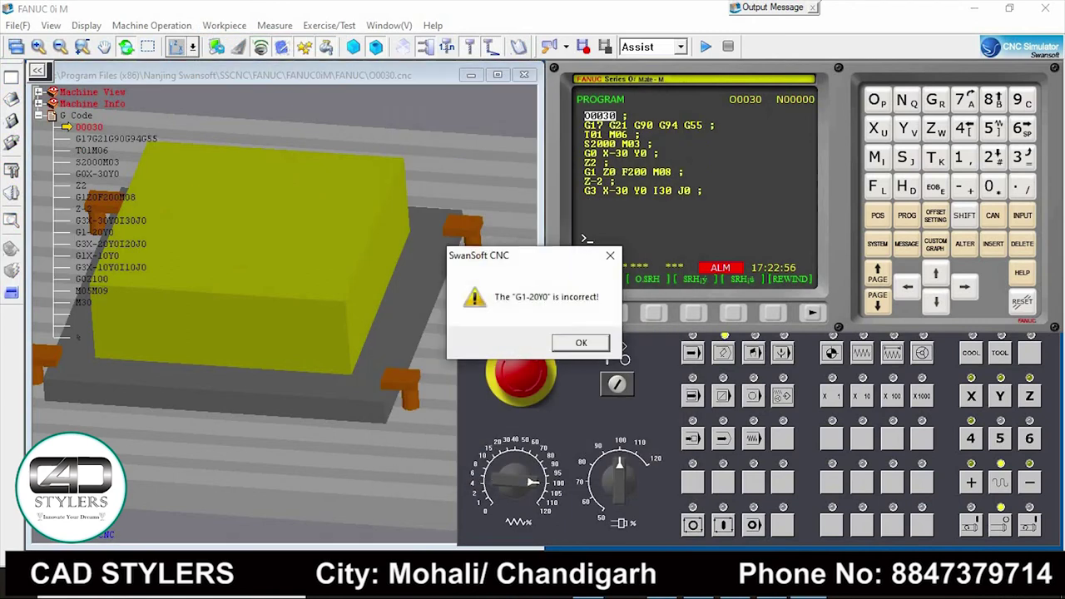
pyautogui.press('Return')
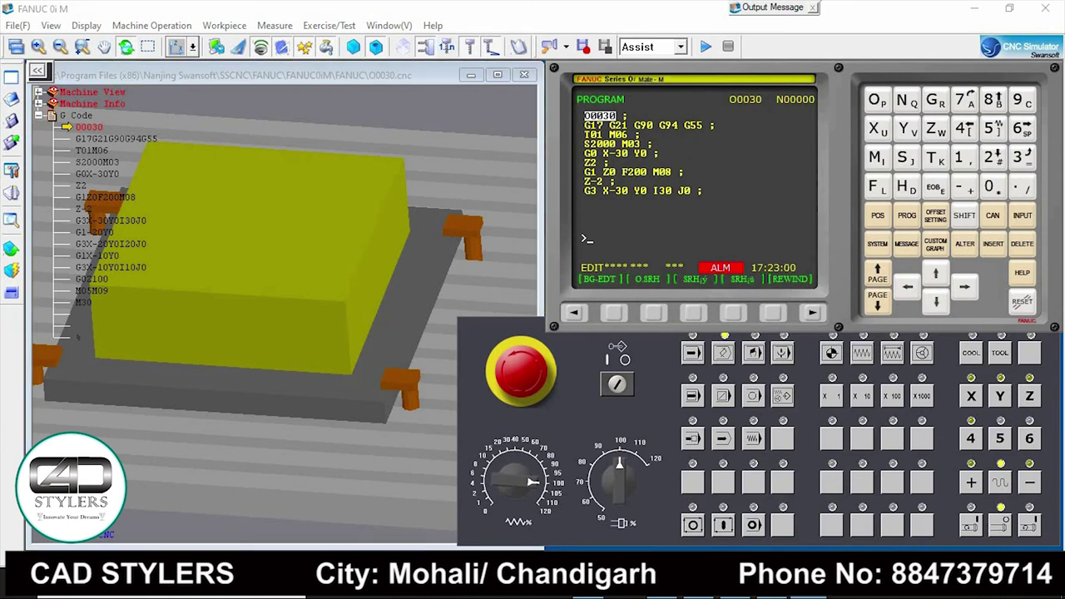
# Step: Review O0030 with the cursor keys, then switch to AUTO and dismiss the 'G1-20Y0 is incorrect' error
pyautogui.press('Down')
pyautogui.press('Down')
pyautogui.press('Down')
pyautogui.press('Down')
pyautogui.press('Down')
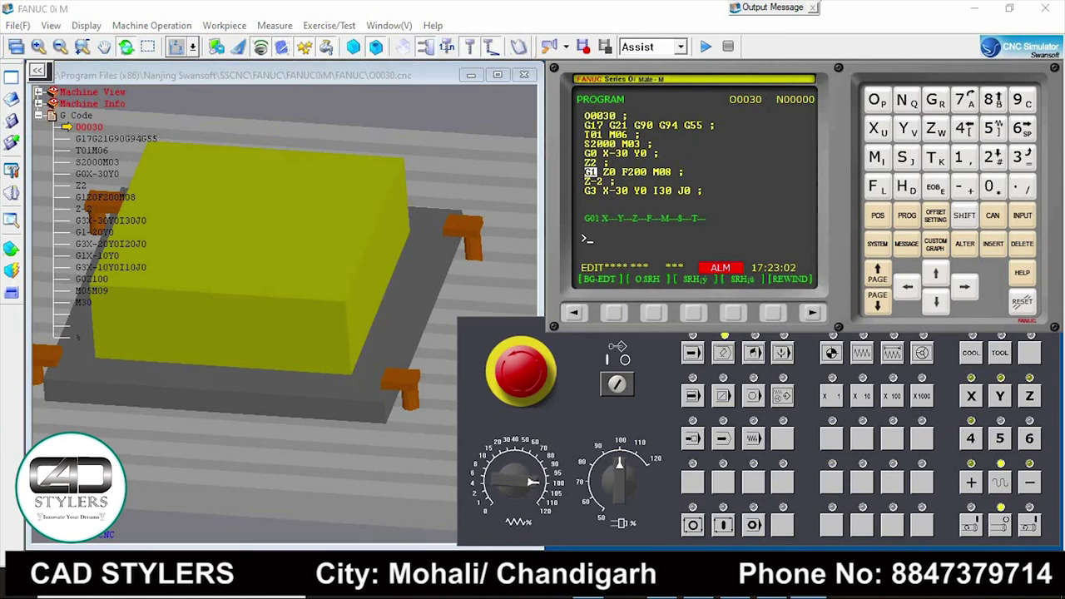
pyautogui.press('Right')
pyautogui.press('Right')
pyautogui.press('Right')
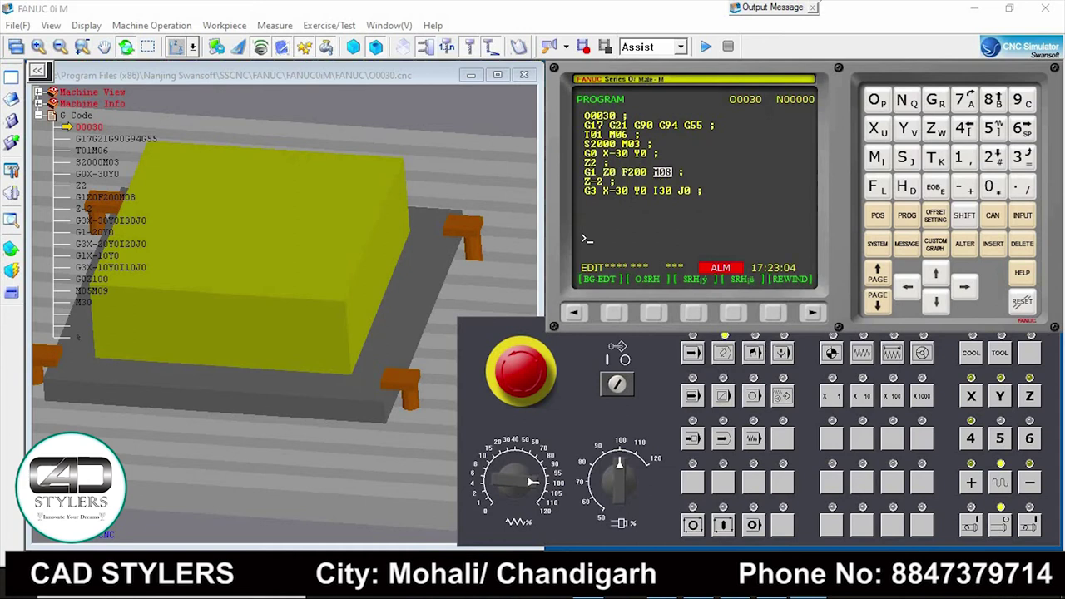
pyautogui.press('Down')
pyautogui.press('Down')
pyautogui.press('Down')
pyautogui.press('Down')
pyautogui.press('Up')
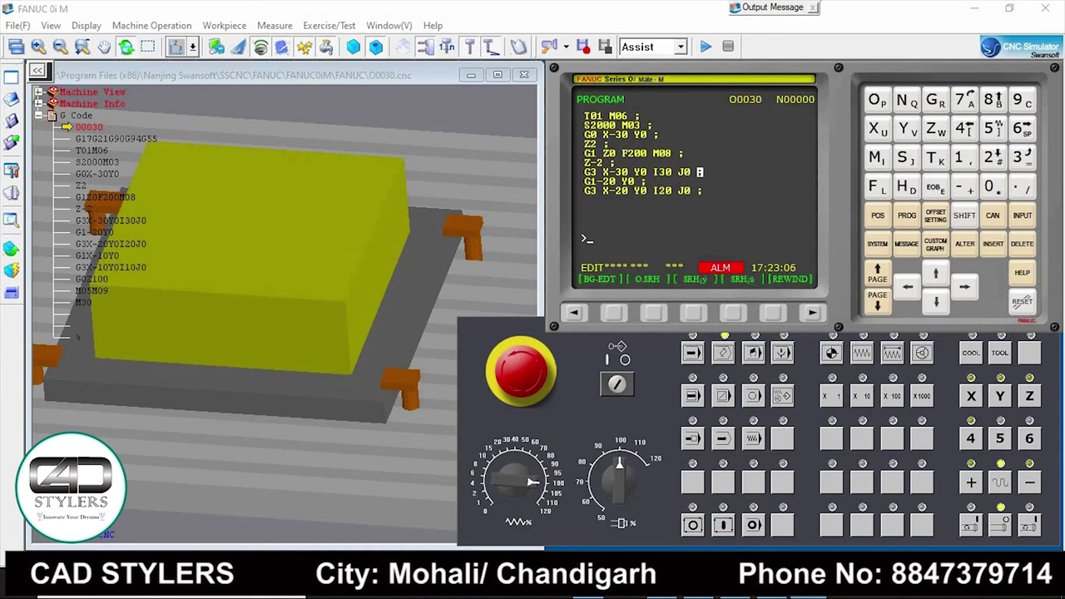
pyautogui.press('Left')
pyautogui.press('Left')
pyautogui.press('Left')
pyautogui.press('Left')
pyautogui.press('Left')
pyautogui.press('Left')
pyautogui.press('Up')
pyautogui.press('Up')
pyautogui.press('Up')
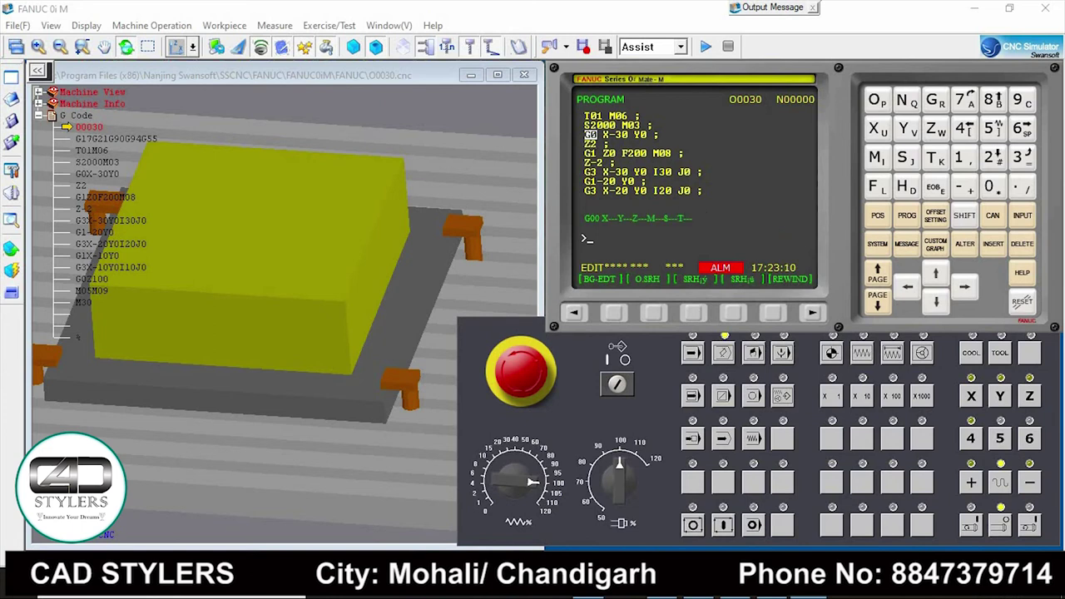
pyautogui.press('Down')
pyautogui.press('Down')
pyautogui.press('Down')
pyautogui.press('Down')
pyautogui.press('Down')
pyautogui.press('Down')
pyautogui.press('Down')
pyautogui.press('Down')
pyautogui.press('Down')
pyautogui.press('Down')
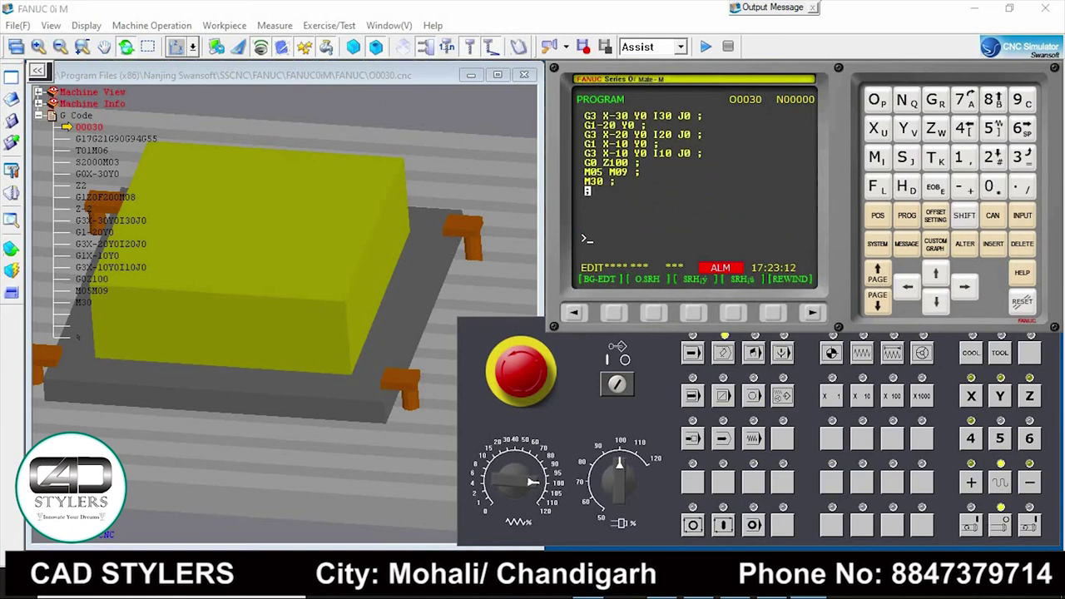
pyautogui.press('Down')
pyautogui.press('Down')
pyautogui.press('Up')
pyautogui.press('Up')
pyautogui.press('Up')
pyautogui.press('Up')
pyautogui.press('Up')
pyautogui.press('Up')
pyautogui.press('Up')
pyautogui.press('Up')
pyautogui.press('Up')
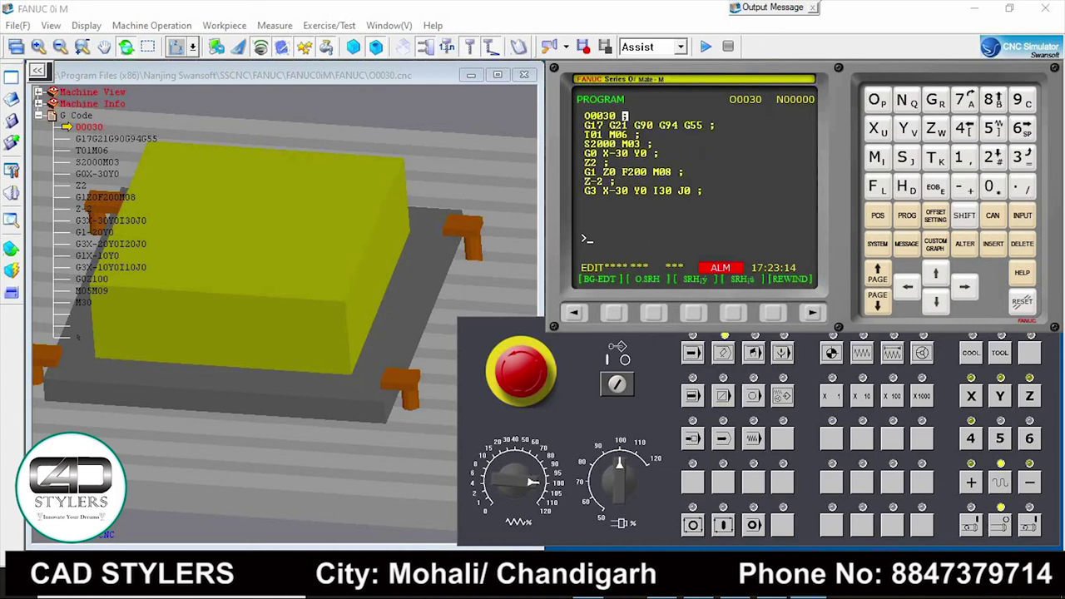
pyautogui.click(692, 352)
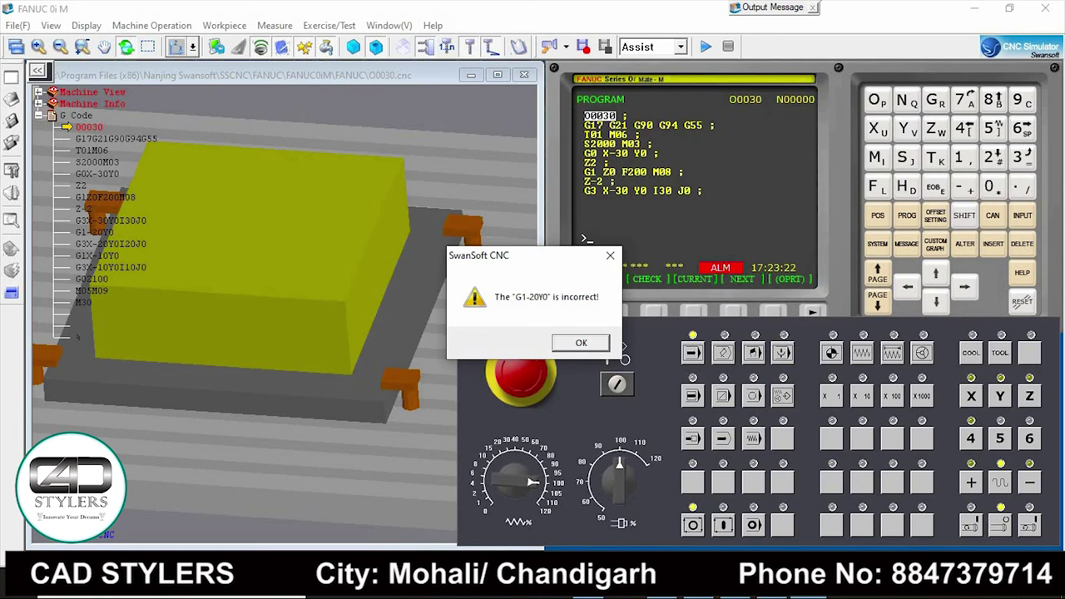
pyautogui.click(581, 342)
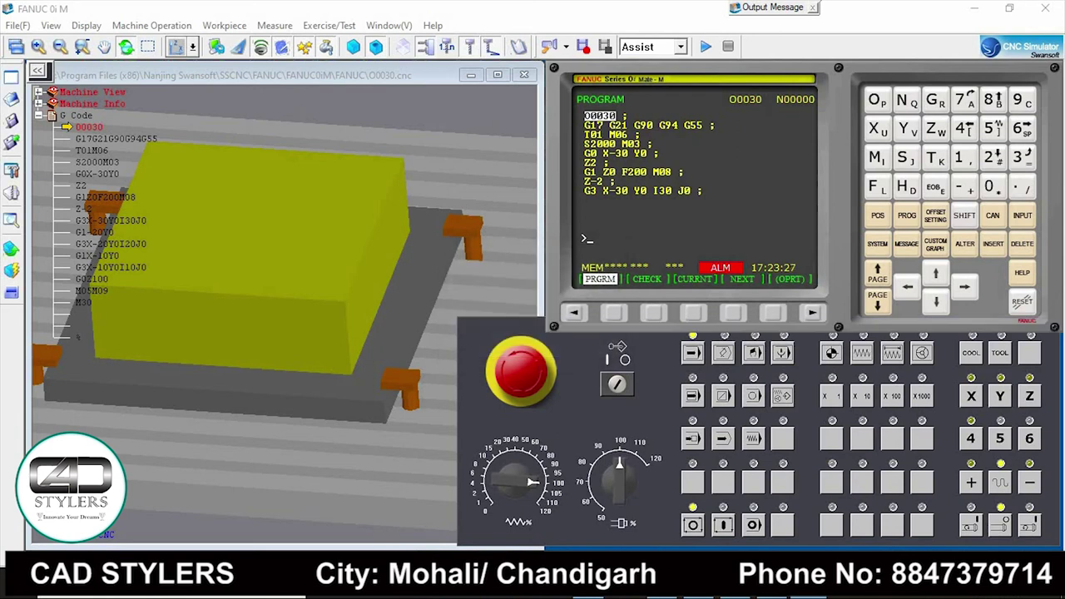
# Step: Correct the G1-20 block to G1X-20 with ALTER in EDIT mode, then return to AUTO
pyautogui.click(723, 353)
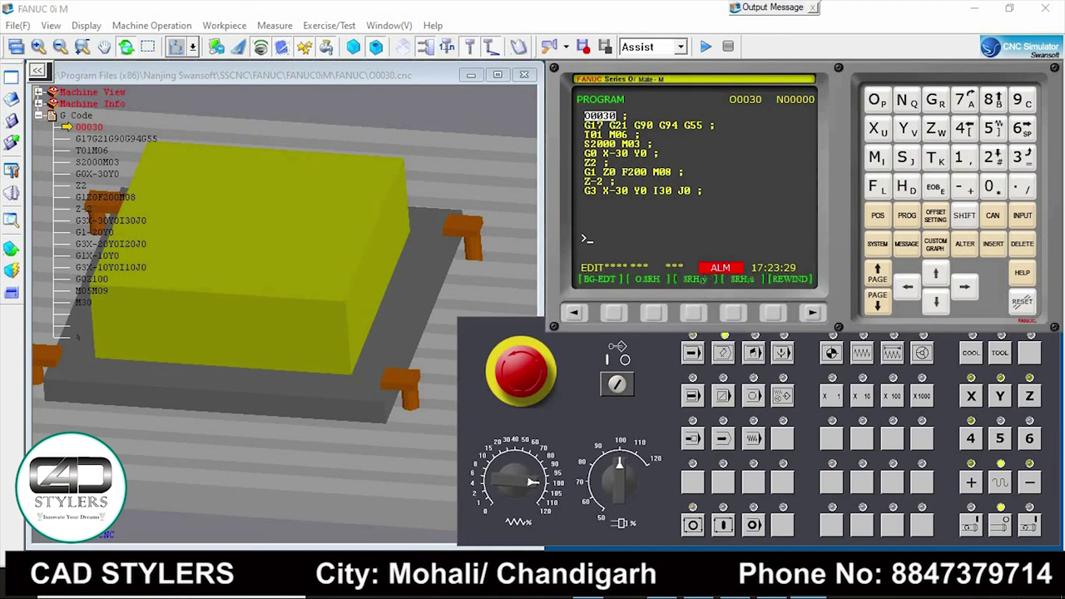
pyautogui.press('Down')
pyautogui.press('Down')
pyautogui.press('Down')
pyautogui.press('Down')
pyautogui.press('Down')
pyautogui.press('Down')
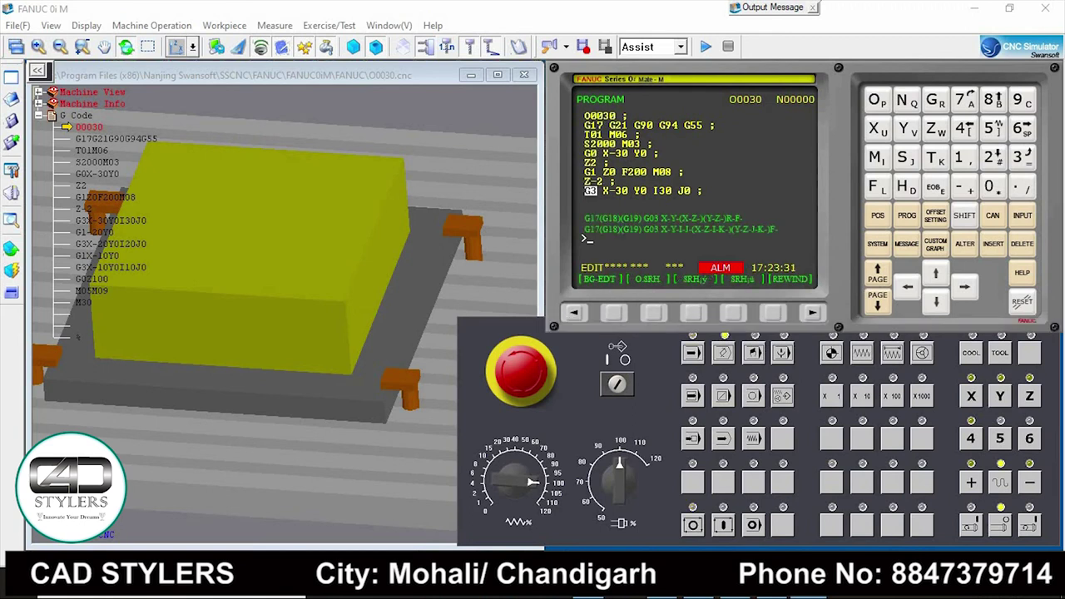
pyautogui.press('Down')
pyautogui.press('Down')
pyautogui.press('Down')
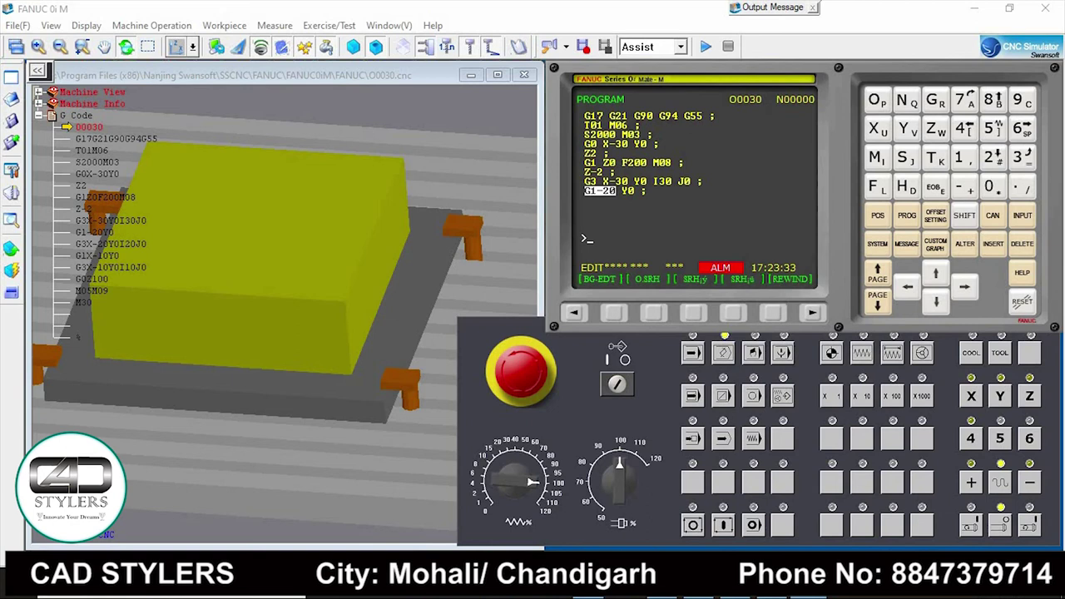
pyautogui.write('G1')
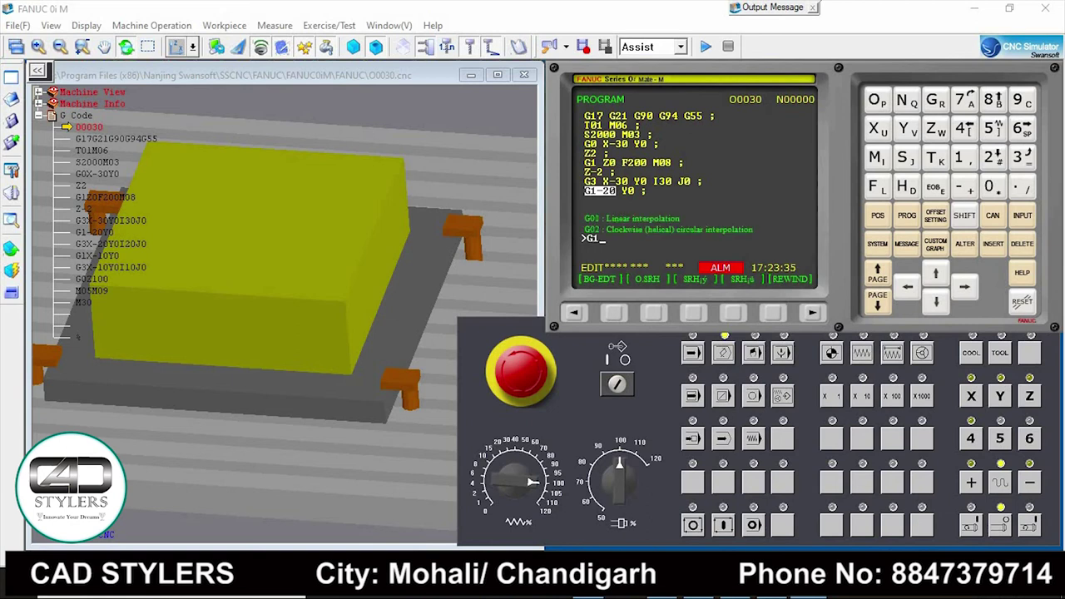
pyautogui.write('X-20')
pyautogui.click(965, 244)
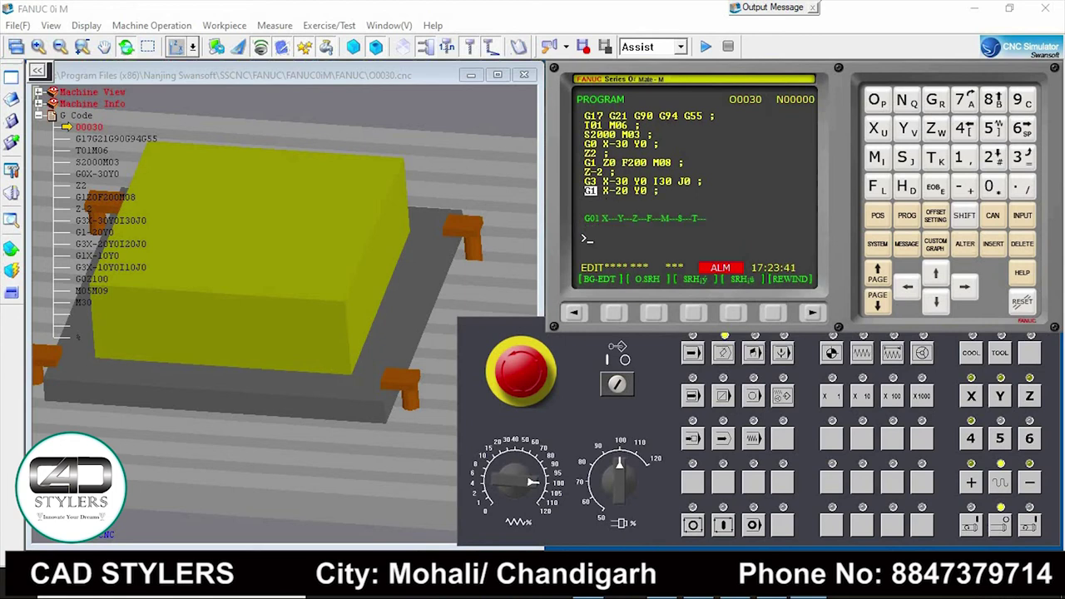
pyautogui.click(692, 353)
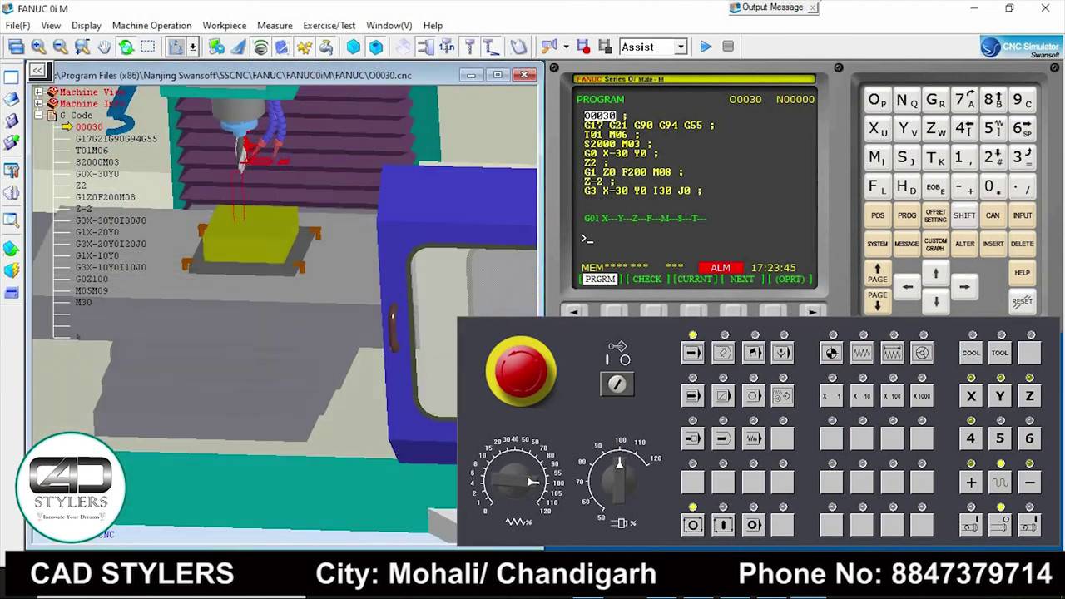
# Step: Home the machine with REF, then run O0030 in AUTO with single block and Cycle Start
pyautogui.click(831, 353)
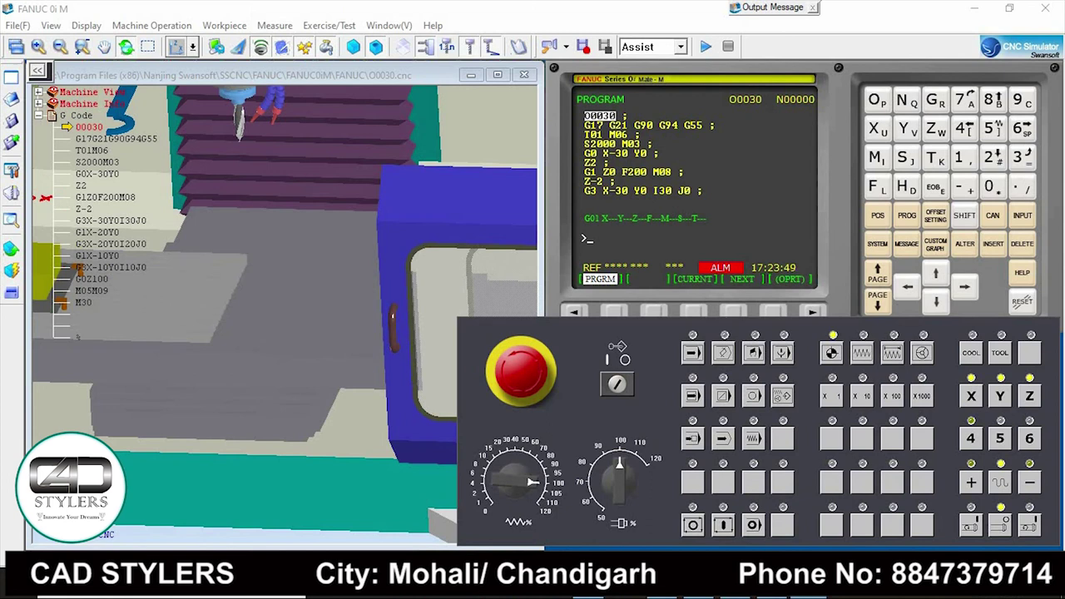
pyautogui.click(692, 352)
pyautogui.click(692, 395)
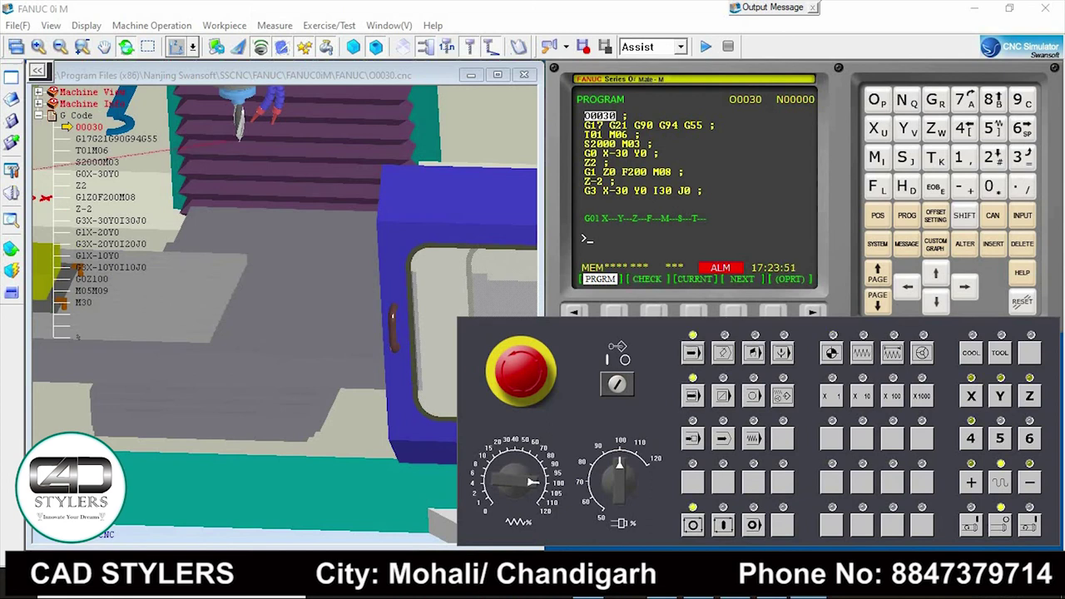
pyautogui.click(692, 524)
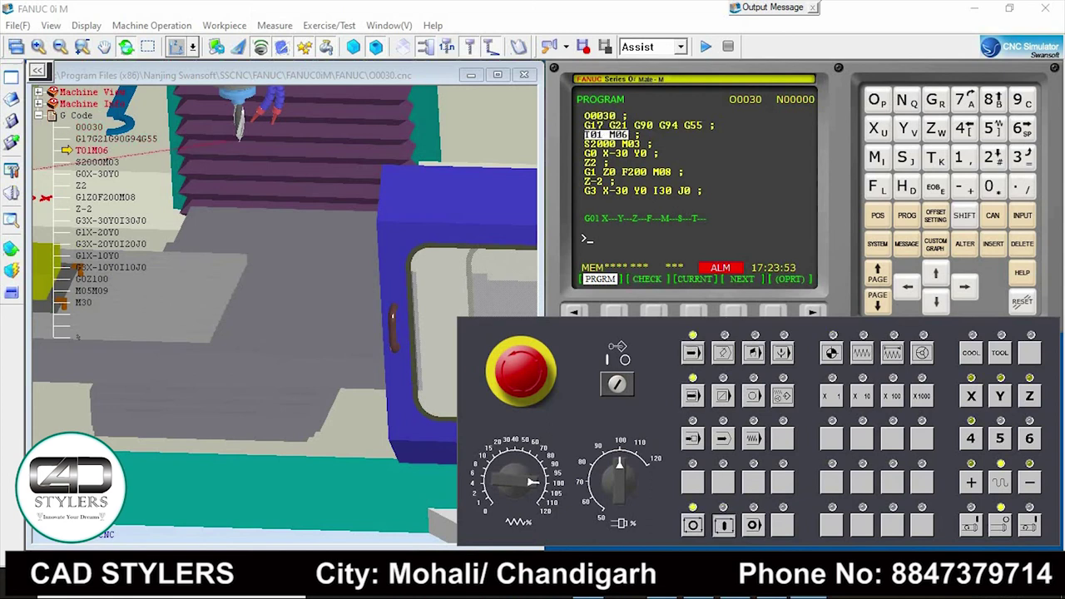
pyautogui.click(723, 524)
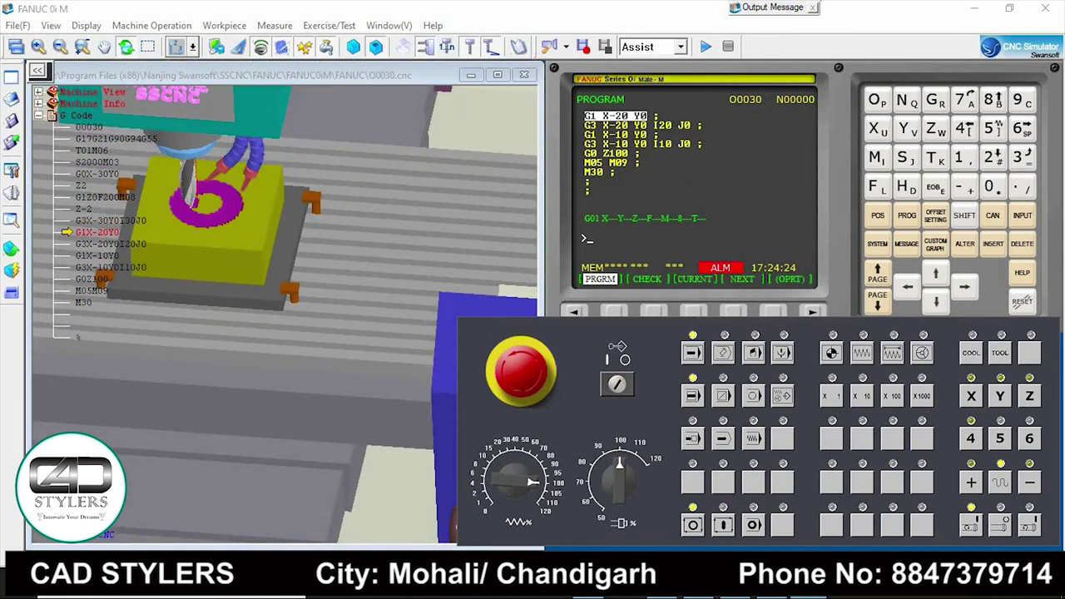
pyautogui.click(723, 524)
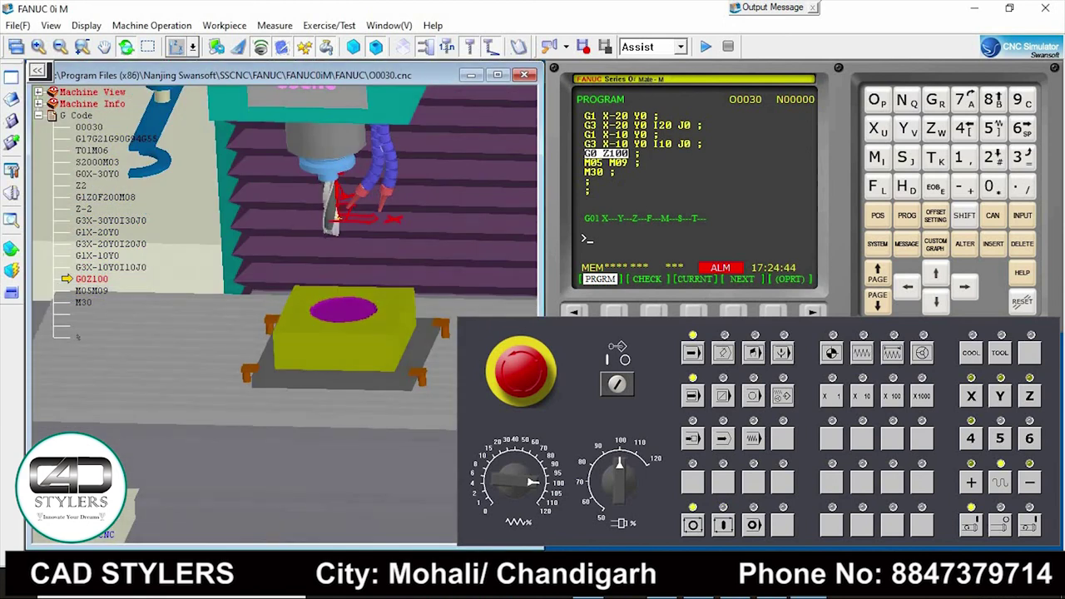
pyautogui.scroll(3, 283, 316)
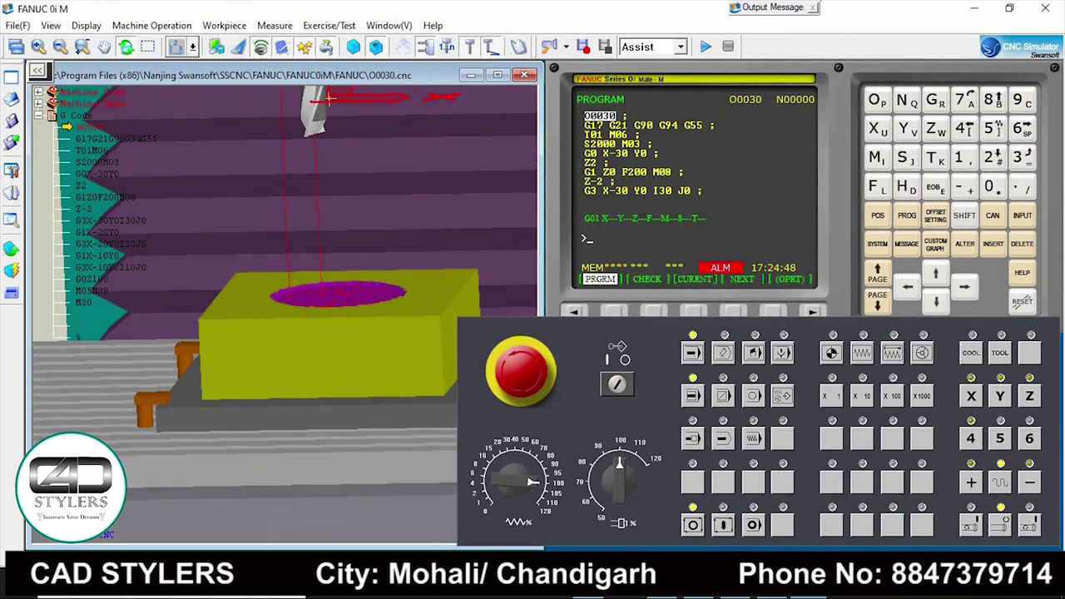
pyautogui.scroll(2, 283, 316)
pyautogui.scroll(2, 283, 316)
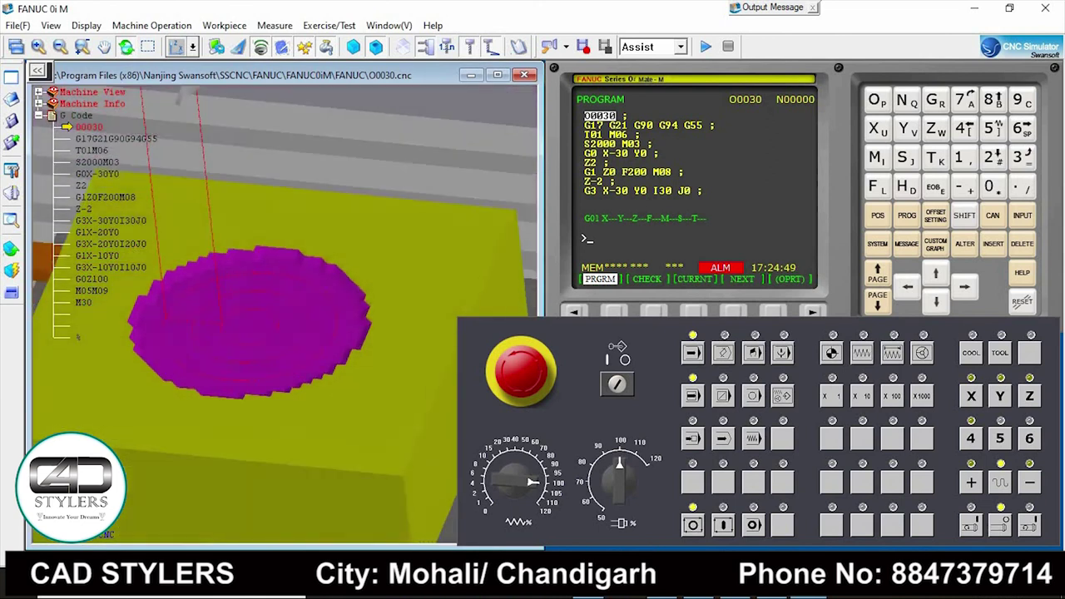
pyautogui.scroll(1, 283, 317)
pyautogui.scroll(2, 283, 316)
pyautogui.scroll(-3, 78, 336)
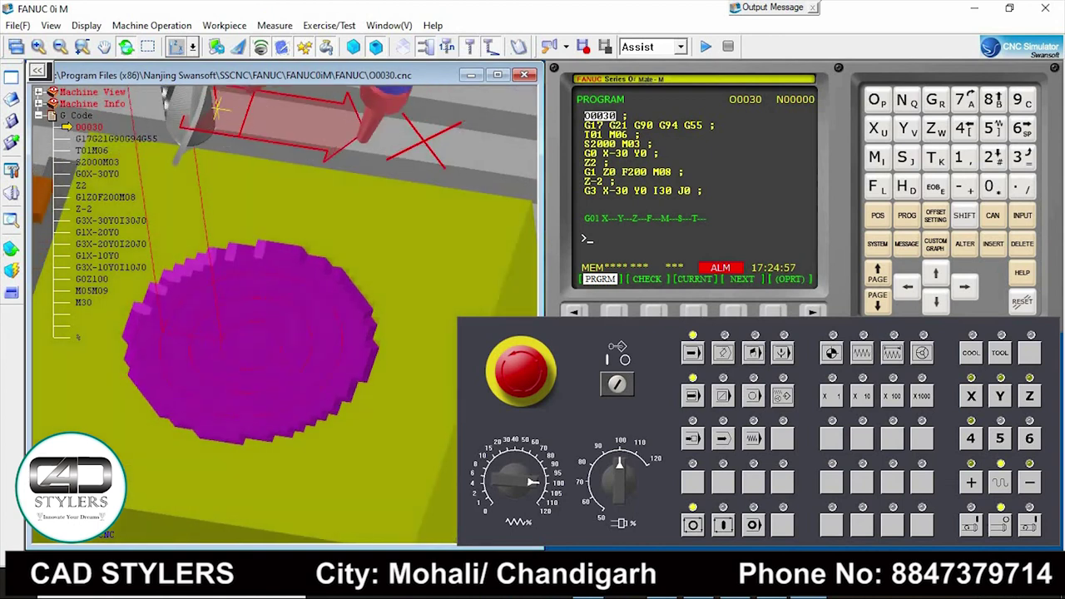
pyautogui.scroll(3, 78, 336)
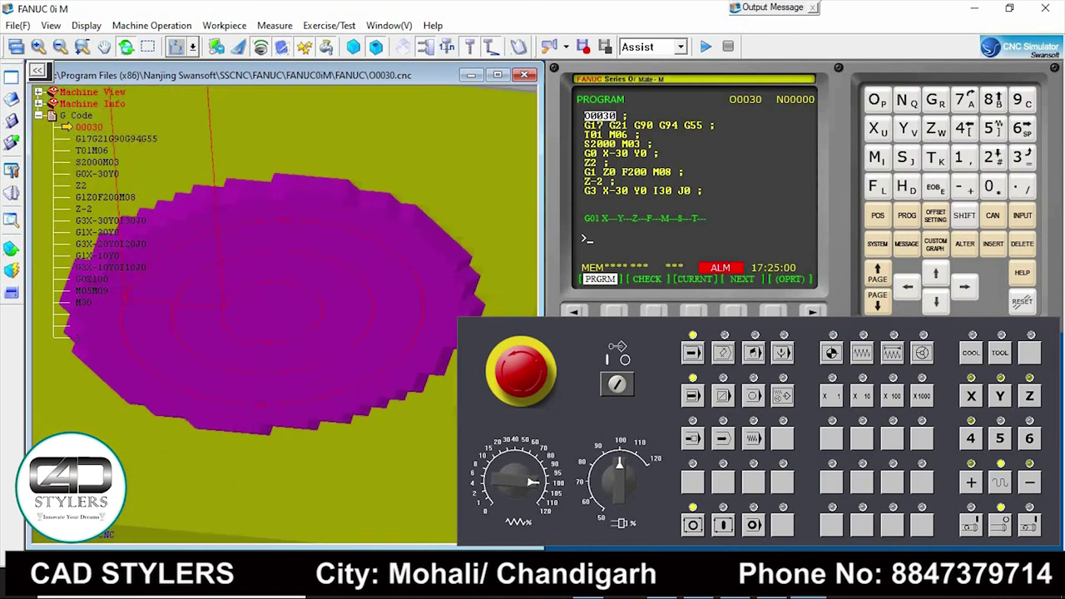
pyautogui.scroll(-3, 78, 336)
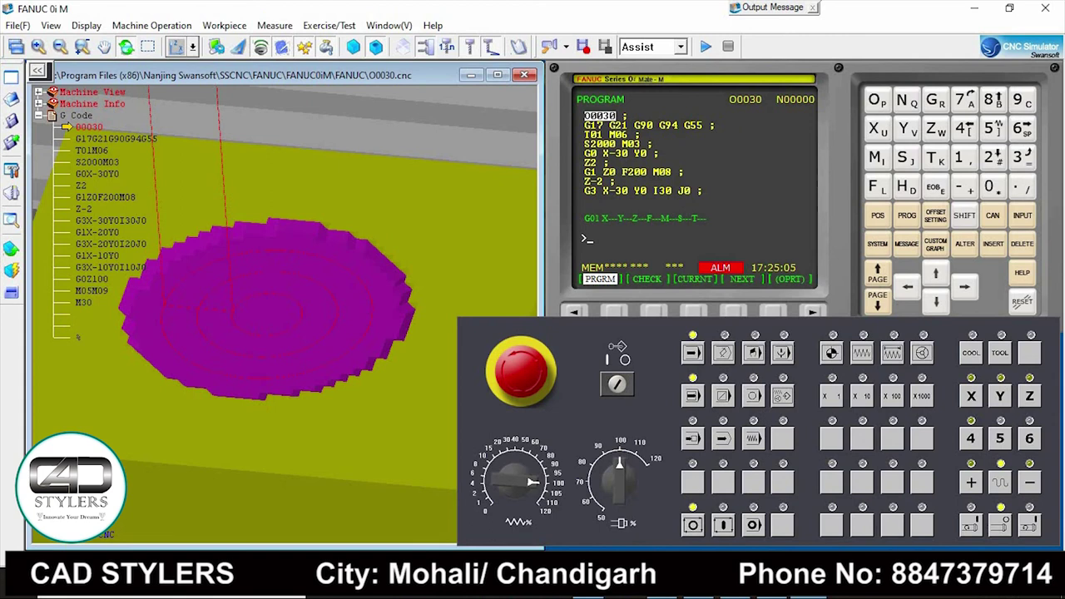
pyautogui.scroll(1, 77, 336)
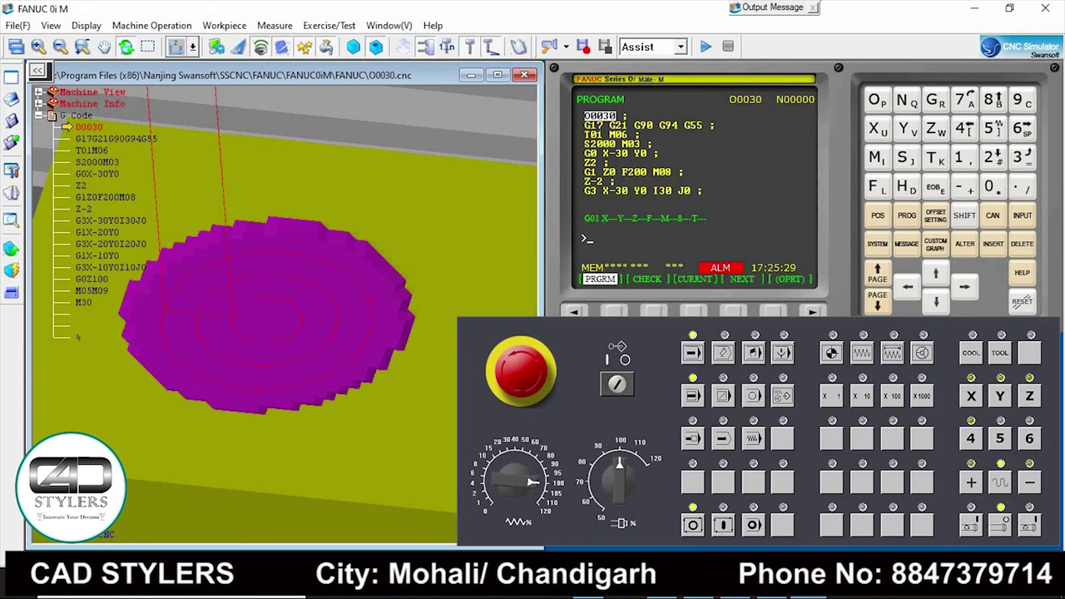
pyautogui.scroll(-3, 246, 249)
pyautogui.moveTo(247, 250)
pyautogui.mouseDown()
pyautogui.moveTo(246, 144)
pyautogui.moveTo(204, 112)
pyautogui.moveTo(218, 125)
pyautogui.mouseUp()
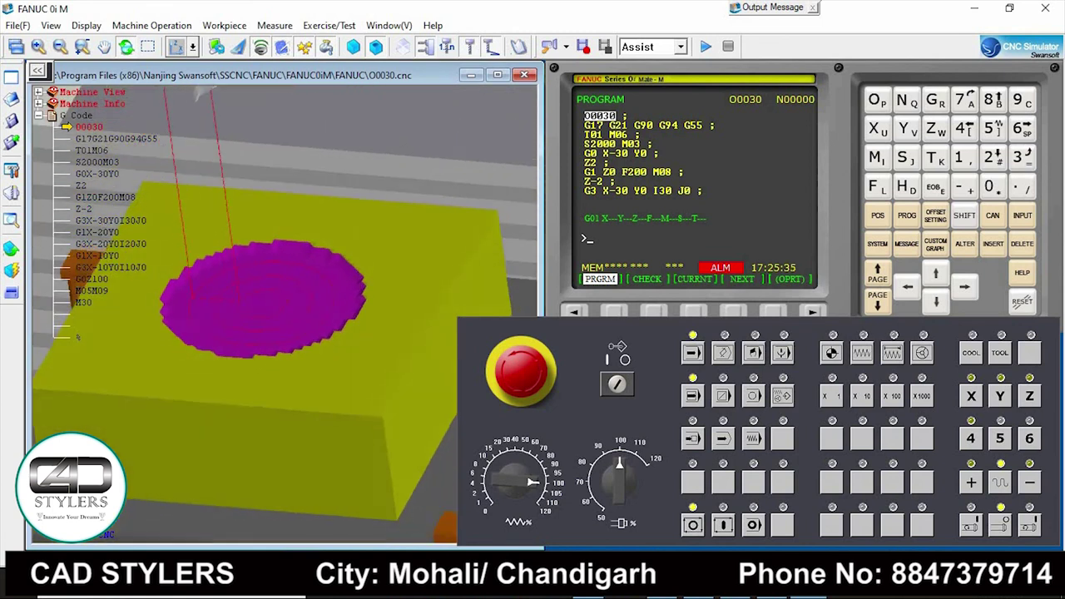